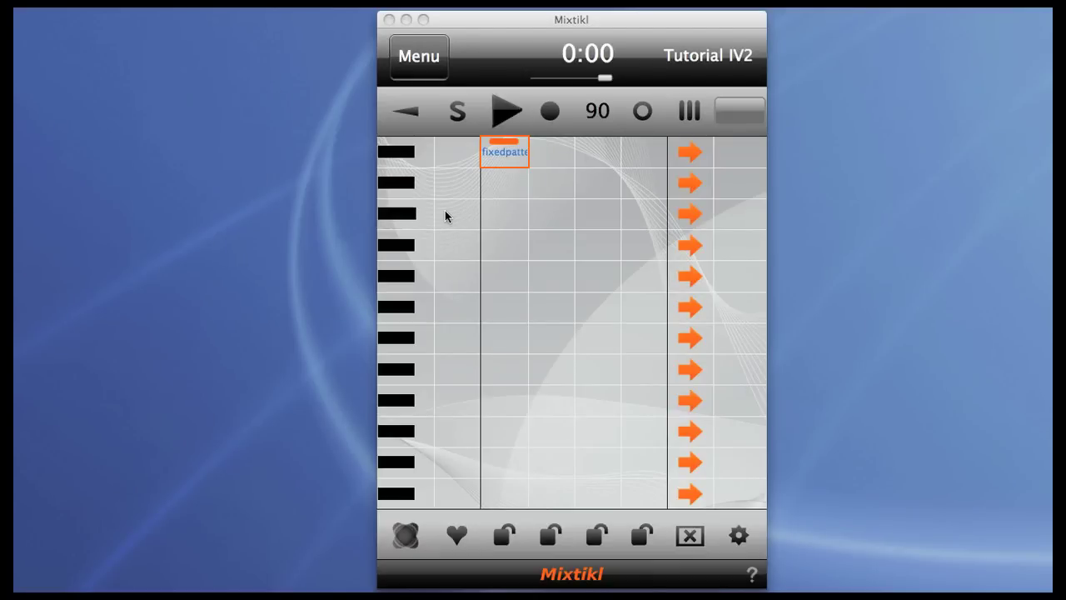
Start the Tutorial IV2 mix playing from the transport bar.
click(504, 114)
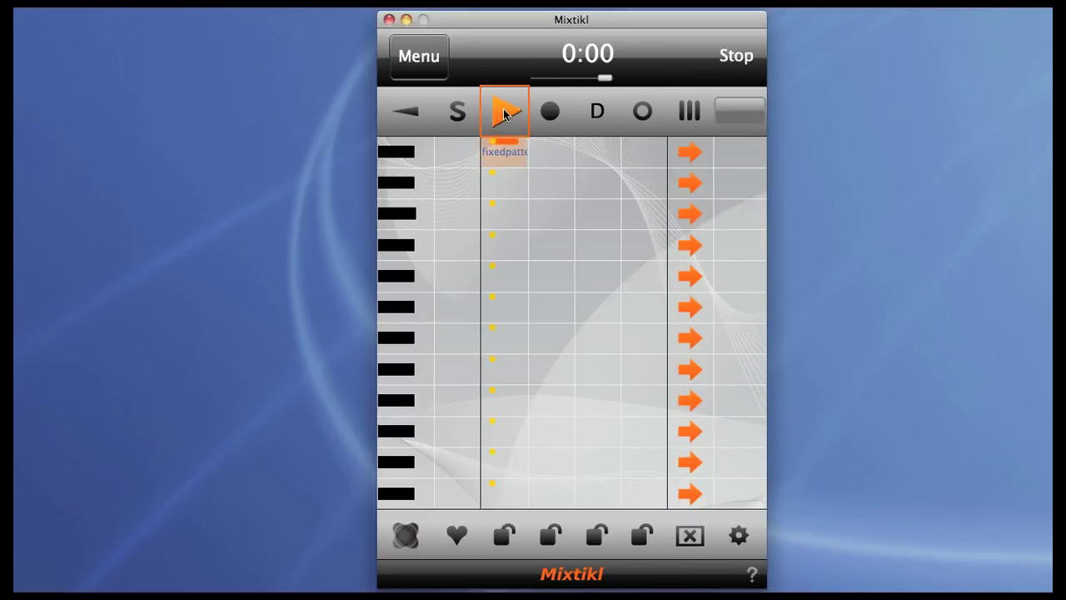
Set the fixedpattern cell's synth polyphony to 6.
click(509, 154)
click(509, 155)
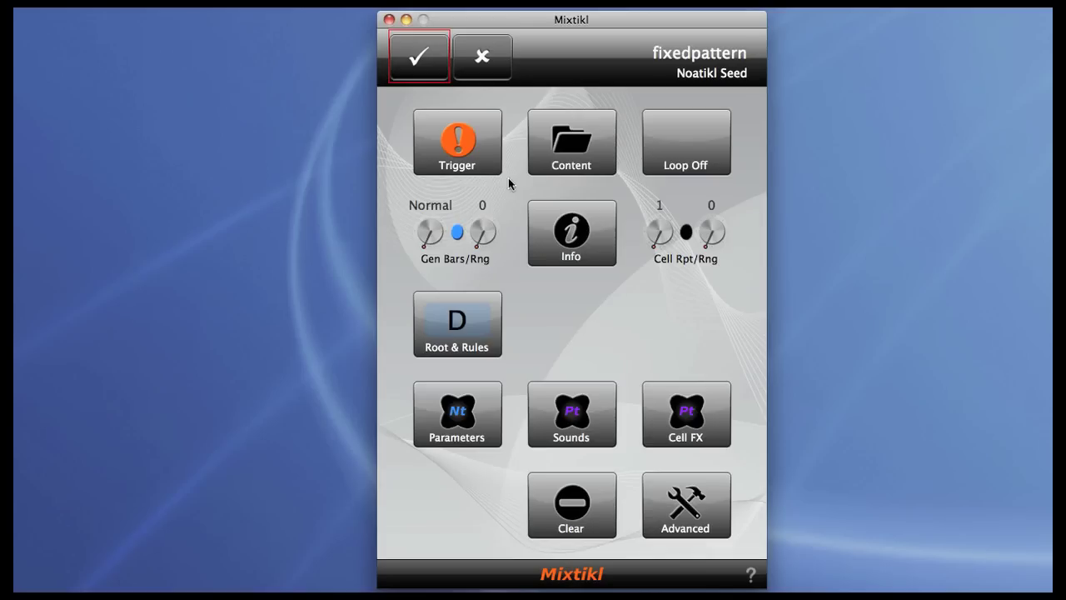
click(558, 416)
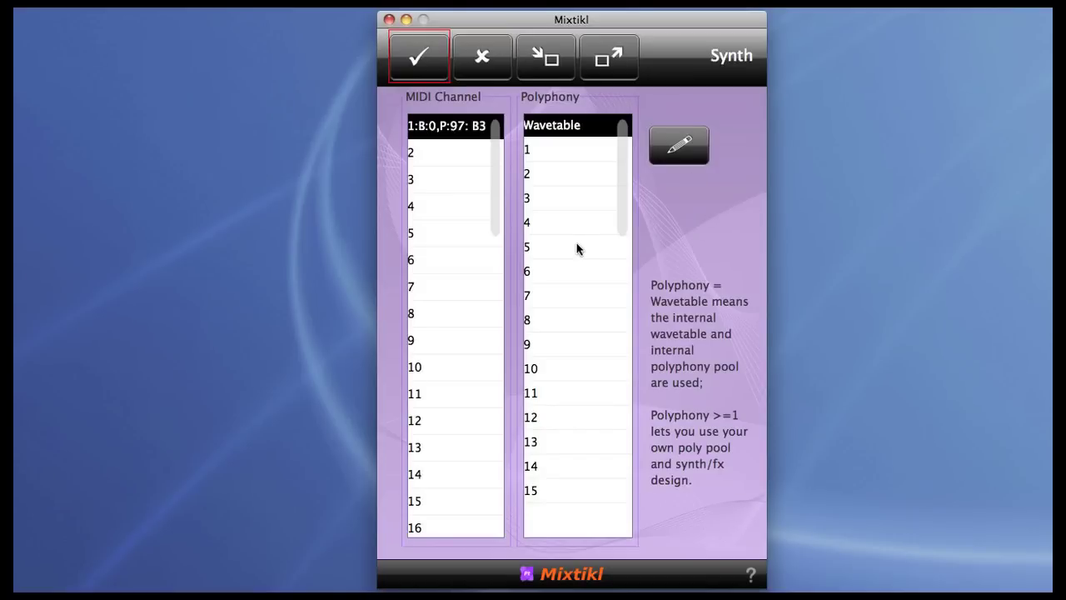
click(578, 271)
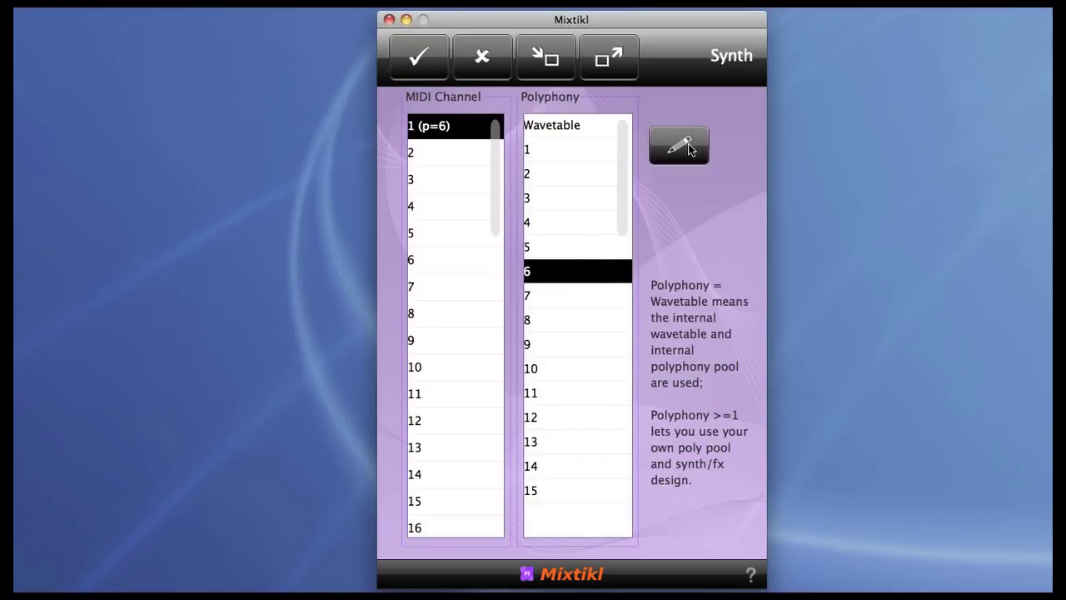
Load a DSynth preset into the synth network and open the 1-DSynth editor.
click(680, 146)
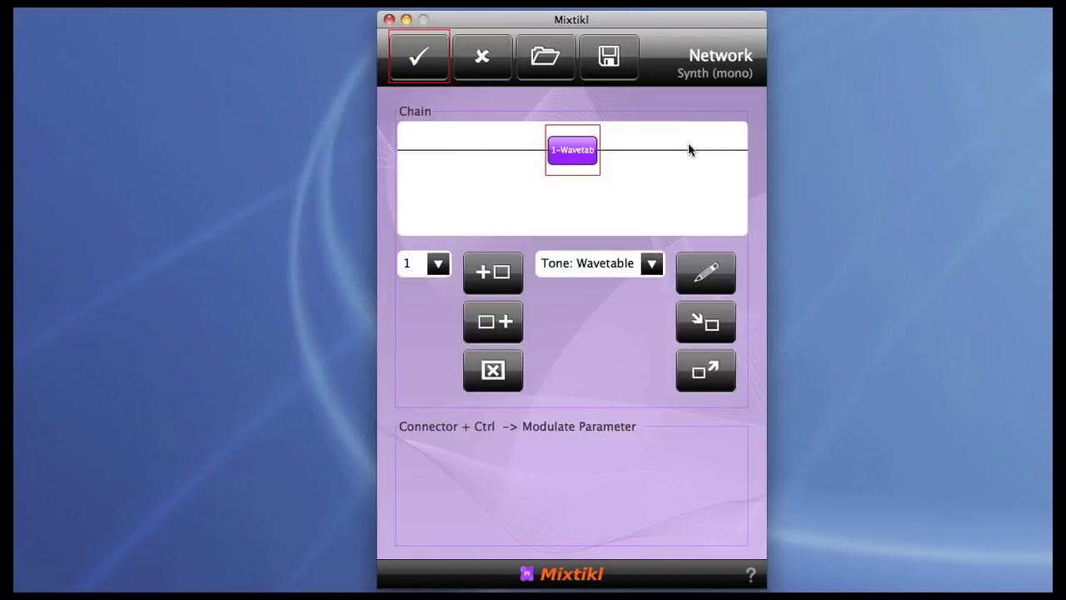
click(545, 55)
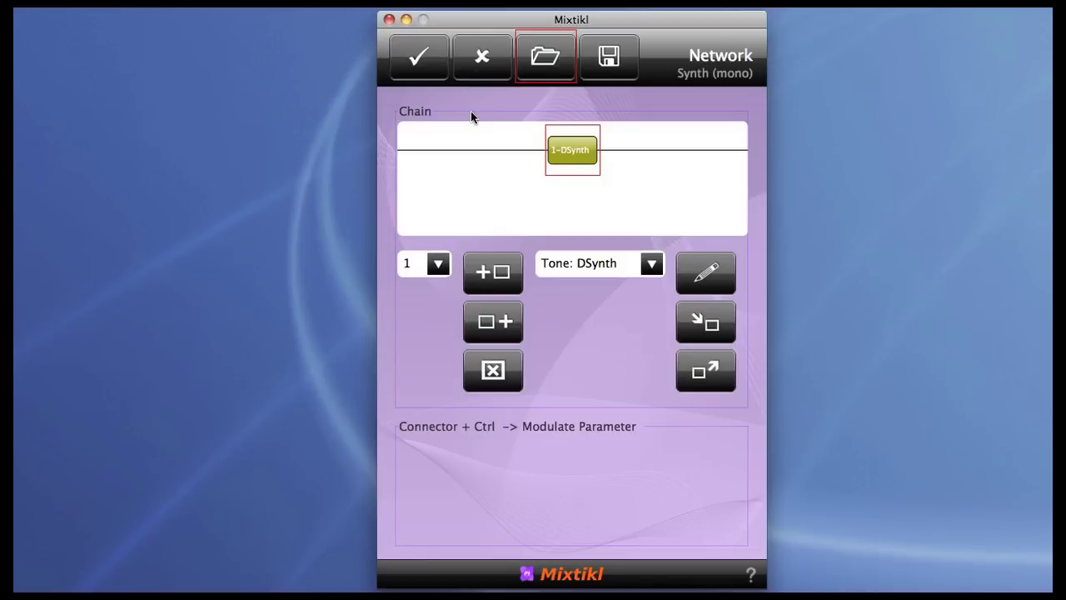
double_click(573, 151)
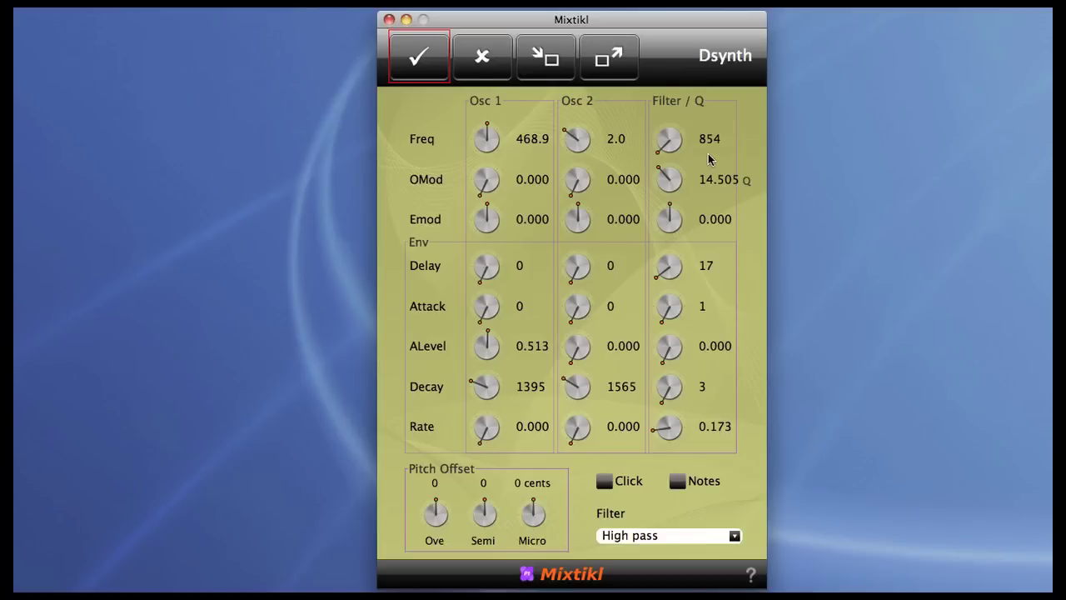
Lower the Osc 1 frequency to 313.6 and raise the Osc 1 decay to 3585.
click(488, 148)
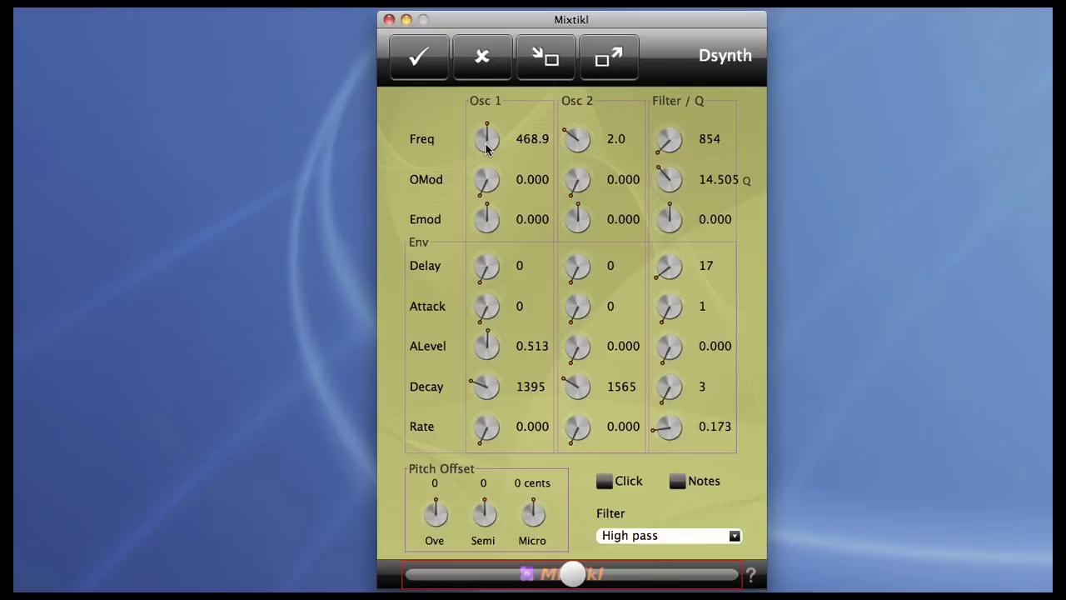
drag(487, 148, 437, 180)
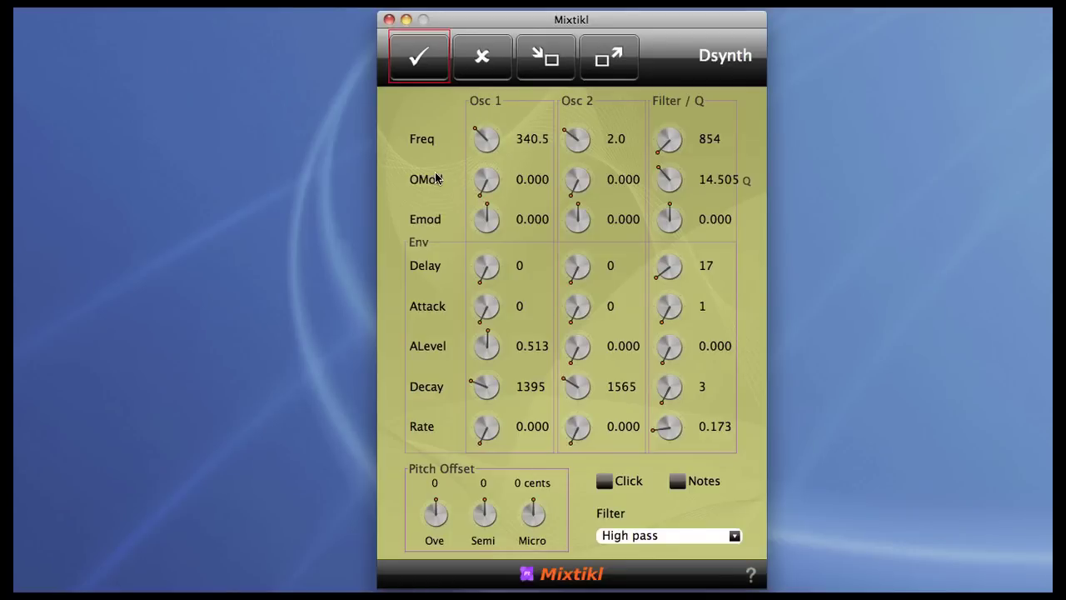
mouse_move(478, 134)
mouse_down()
mouse_move(452, 152)
mouse_move(466, 139)
mouse_up()
drag(486, 309, 418, 311)
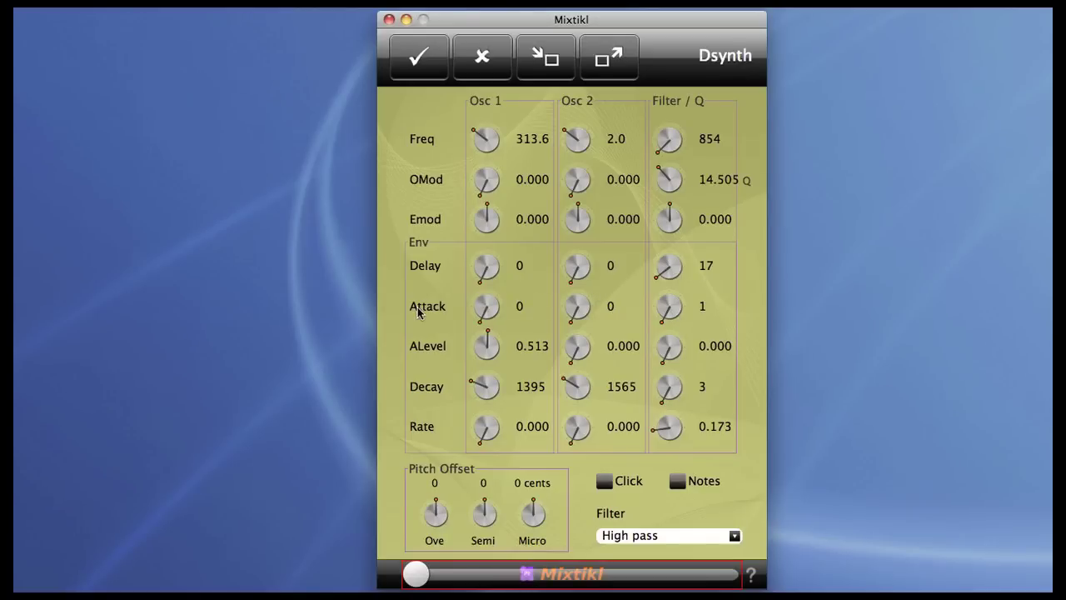
drag(496, 386, 642, 365)
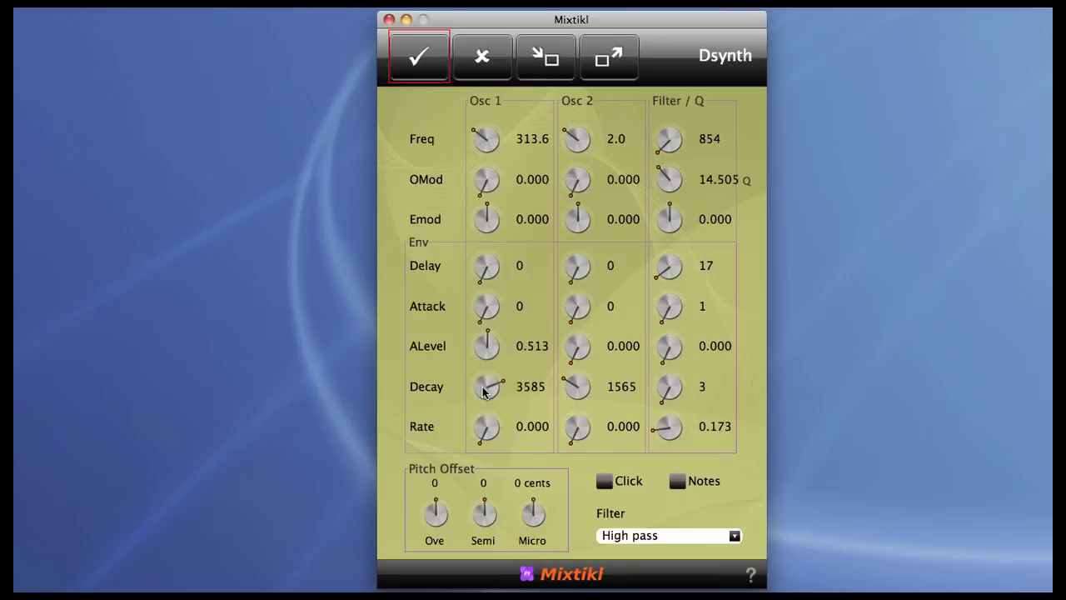
Try raising the Osc 1 Rate, then return it to 0.
click(490, 430)
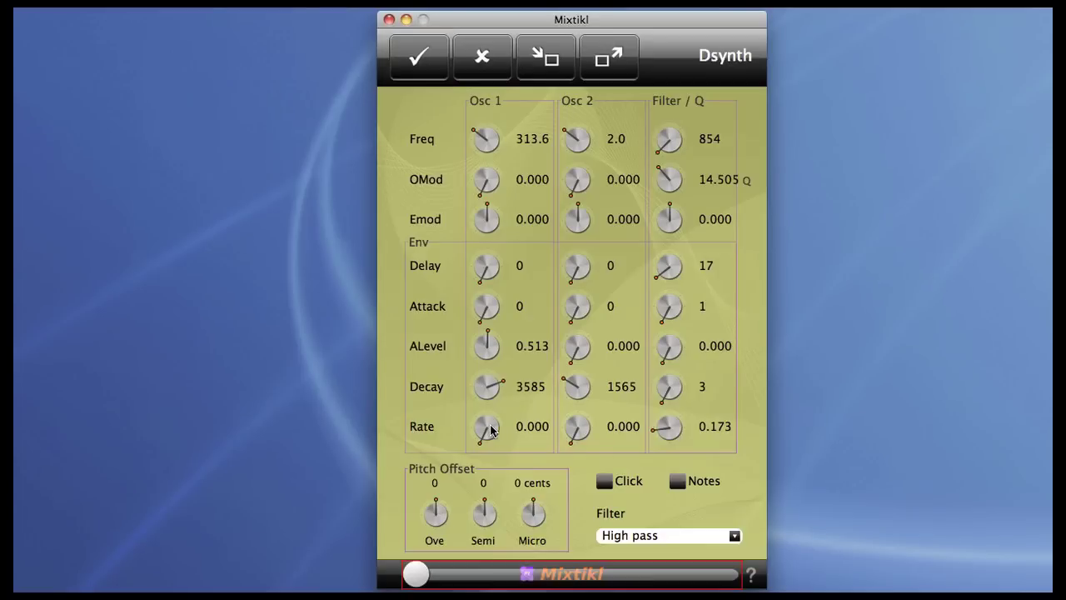
drag(490, 429, 837, 414)
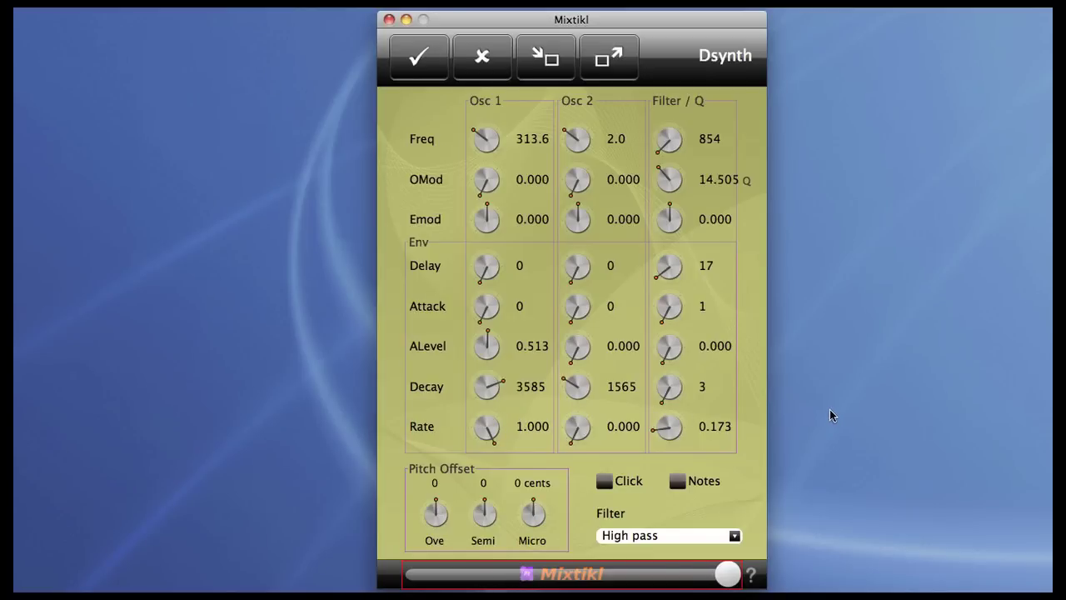
drag(829, 409, 416, 435)
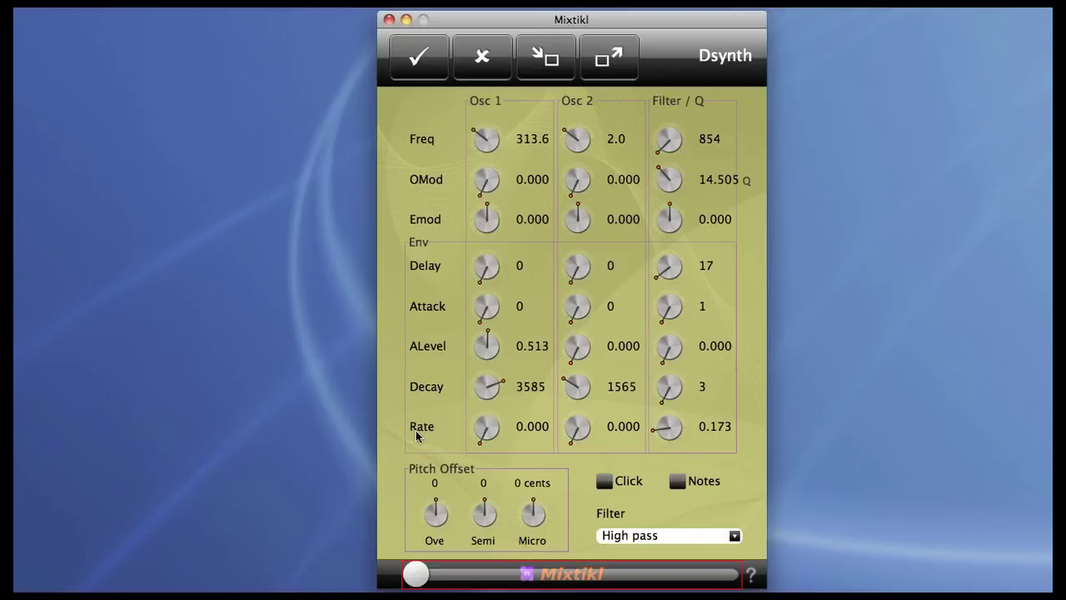
Set Osc 1 Decay to 2645, Osc 2 ALevel to 0.402 and filter ALevel to 0.
click(487, 390)
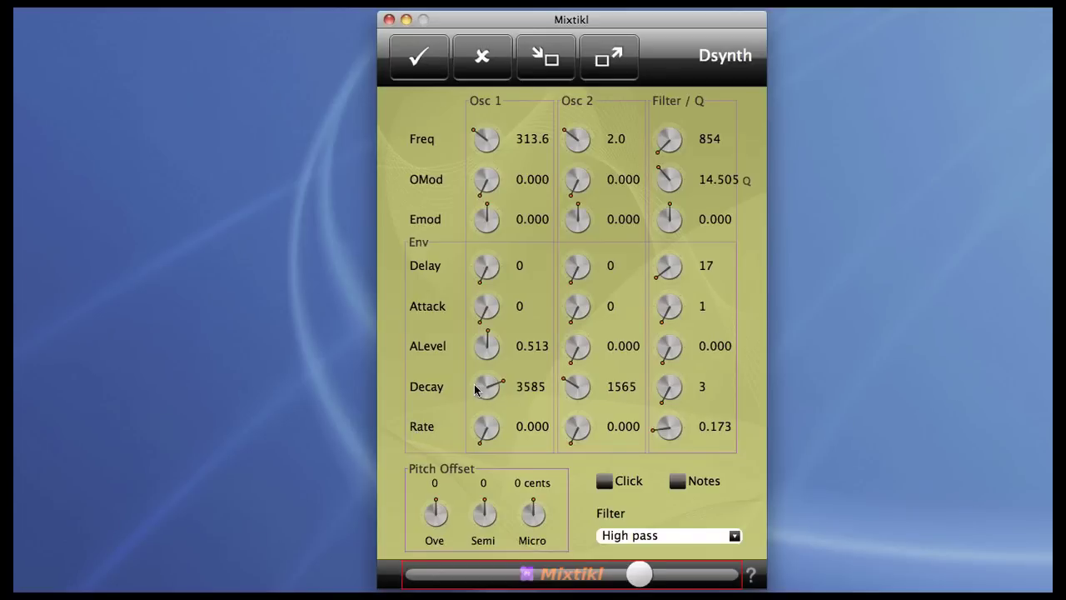
drag(476, 389, 420, 391)
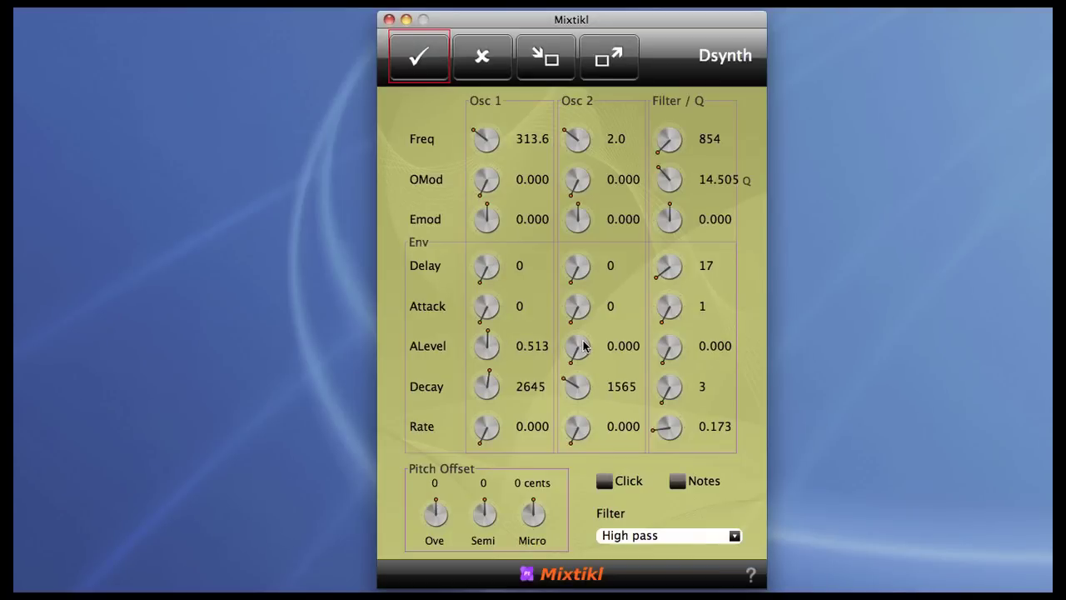
drag(584, 347, 911, 312)
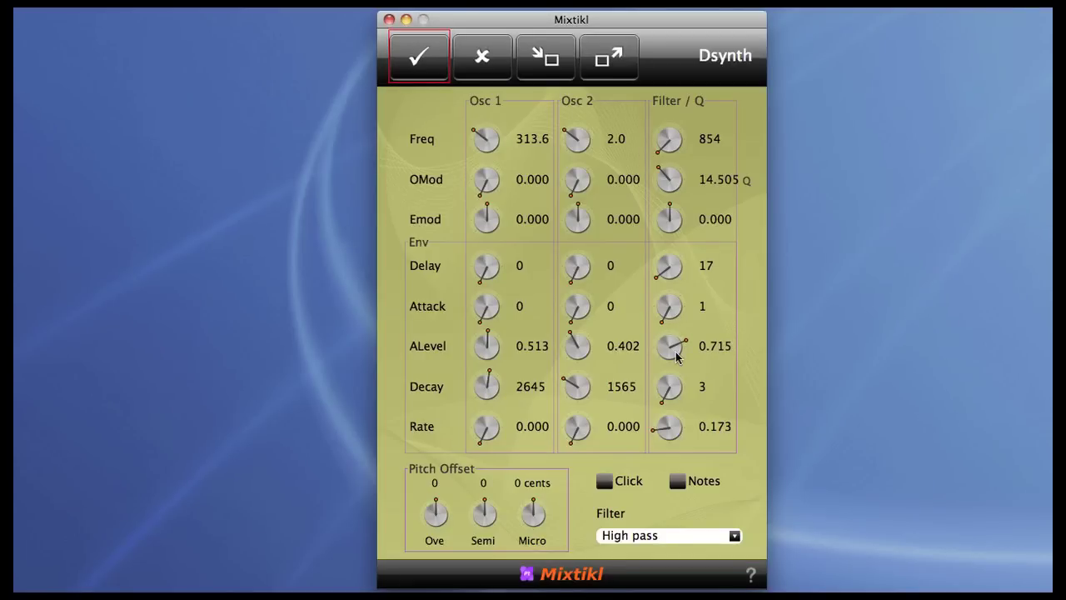
drag(667, 349, 580, 155)
Raise the Osc 2 frequency from 2.0 to 2.5.
click(581, 142)
drag(579, 141, 645, 138)
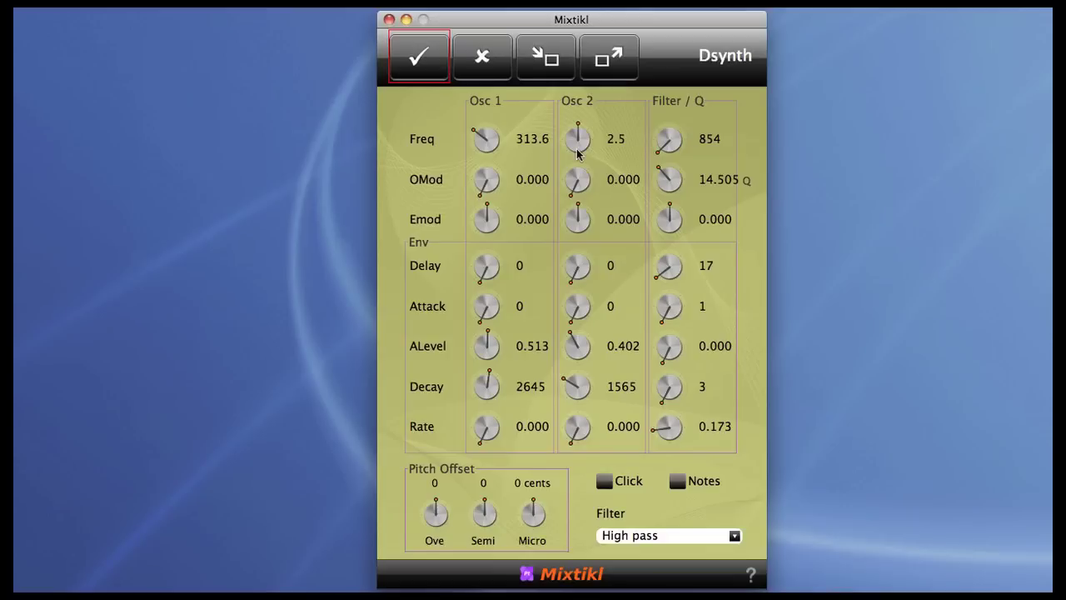
mouse_move(577, 146)
mouse_down()
mouse_move(723, 143)
mouse_move(547, 146)
mouse_move(572, 149)
mouse_up()
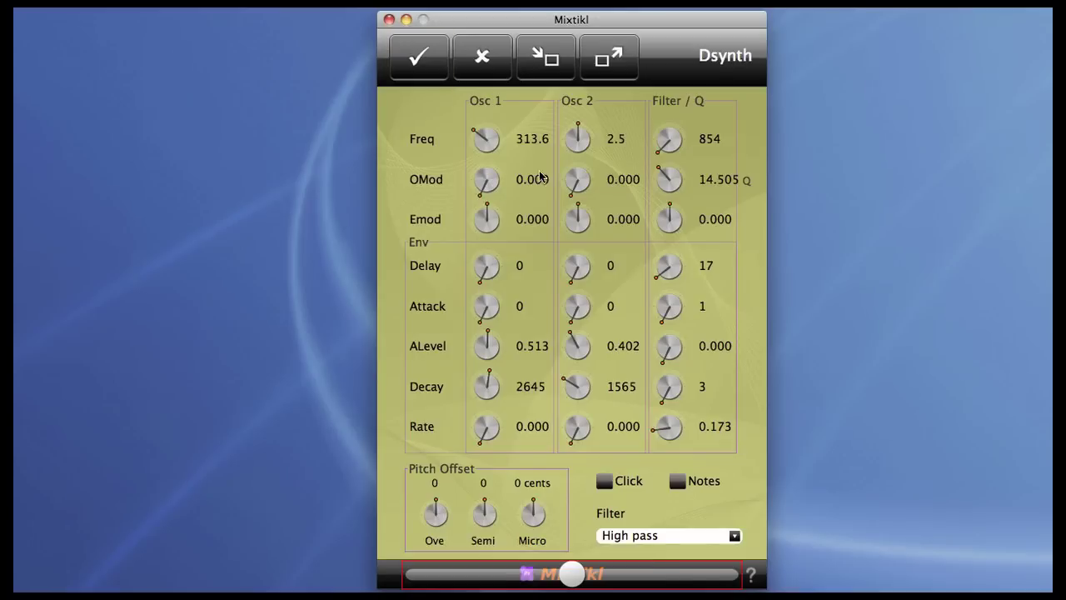
Try raising the Osc 2 Emod to 0.333, then return it to 0.000.
click(577, 222)
drag(577, 221, 635, 223)
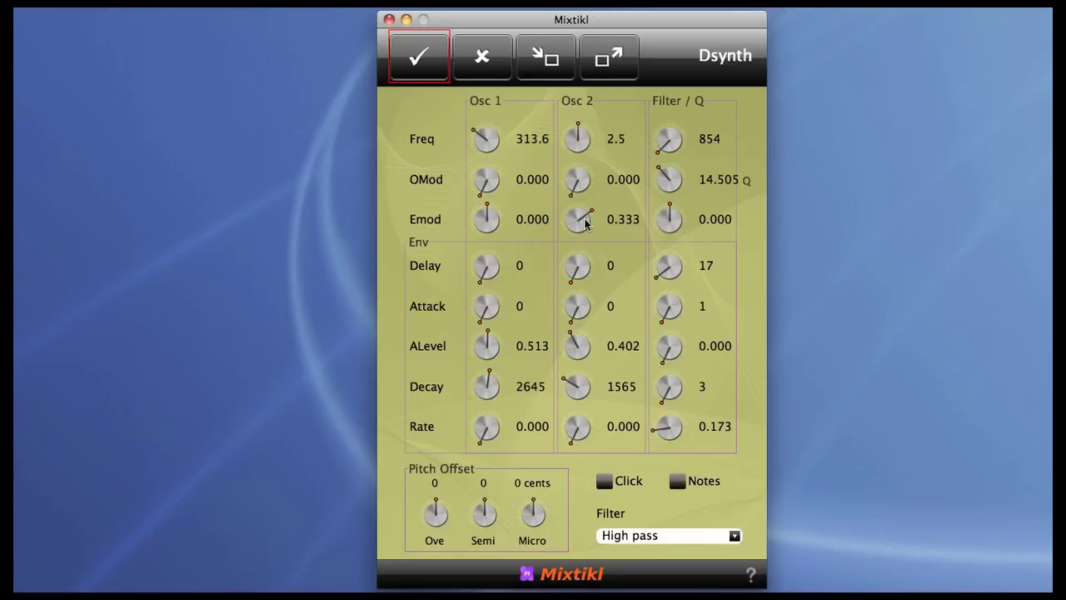
drag(581, 223, 522, 224)
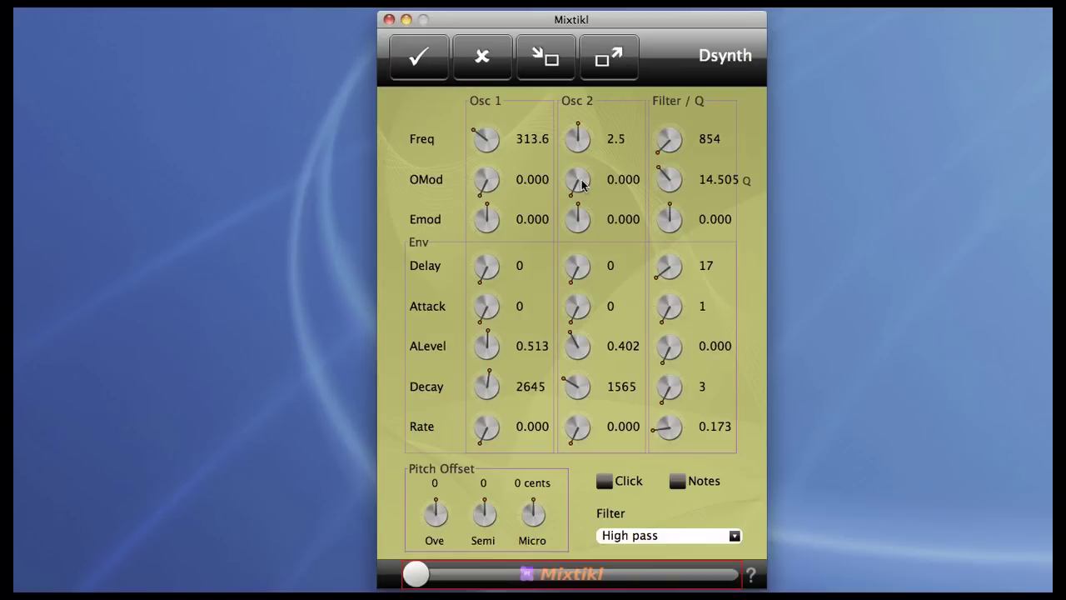
Set the Osc 2 OMod to 0.241 and bring the Osc 1 OMod back to 0.000.
drag(582, 179, 790, 169)
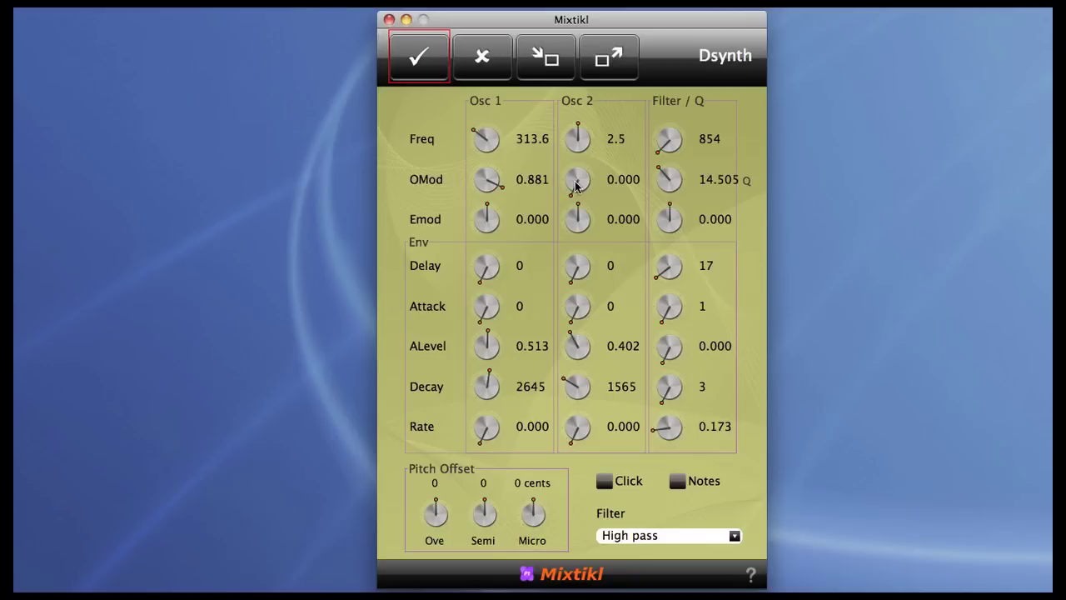
drag(575, 186, 734, 166)
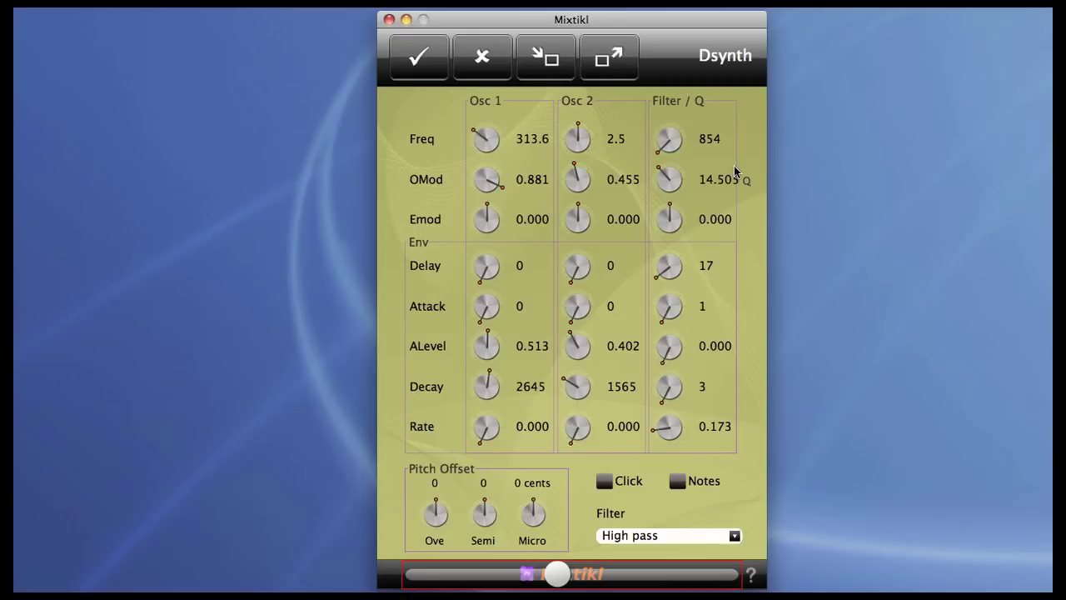
drag(734, 166, 734, 166)
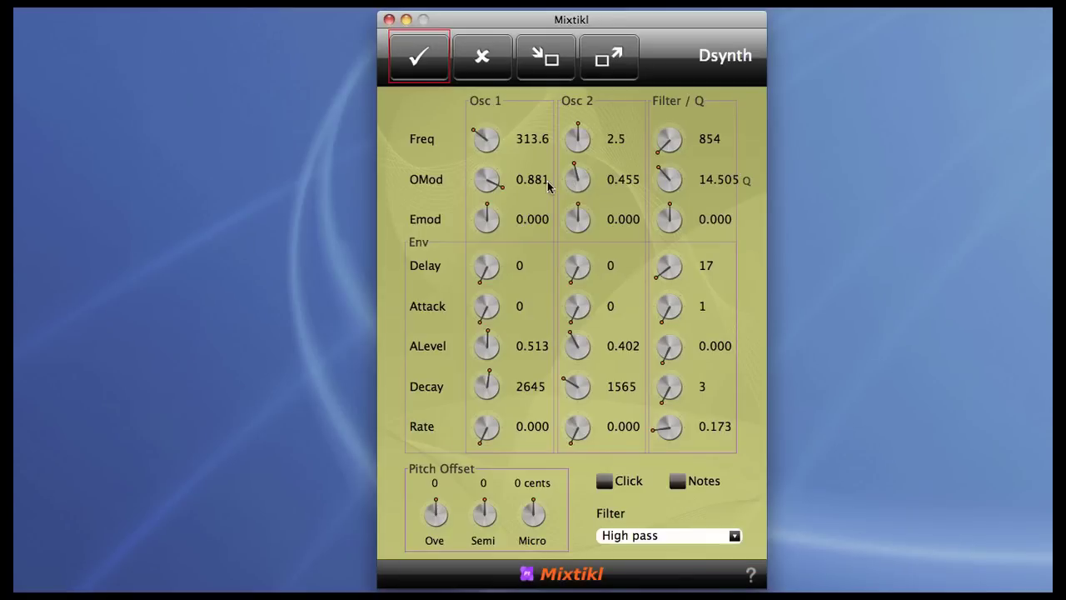
drag(566, 186, 412, 181)
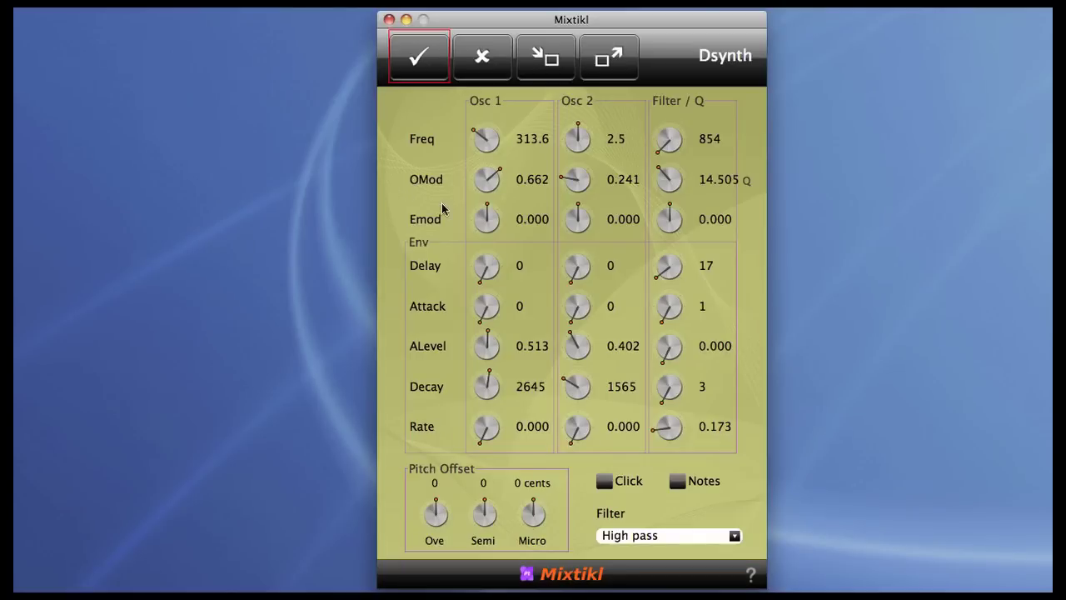
drag(487, 179, 178, 314)
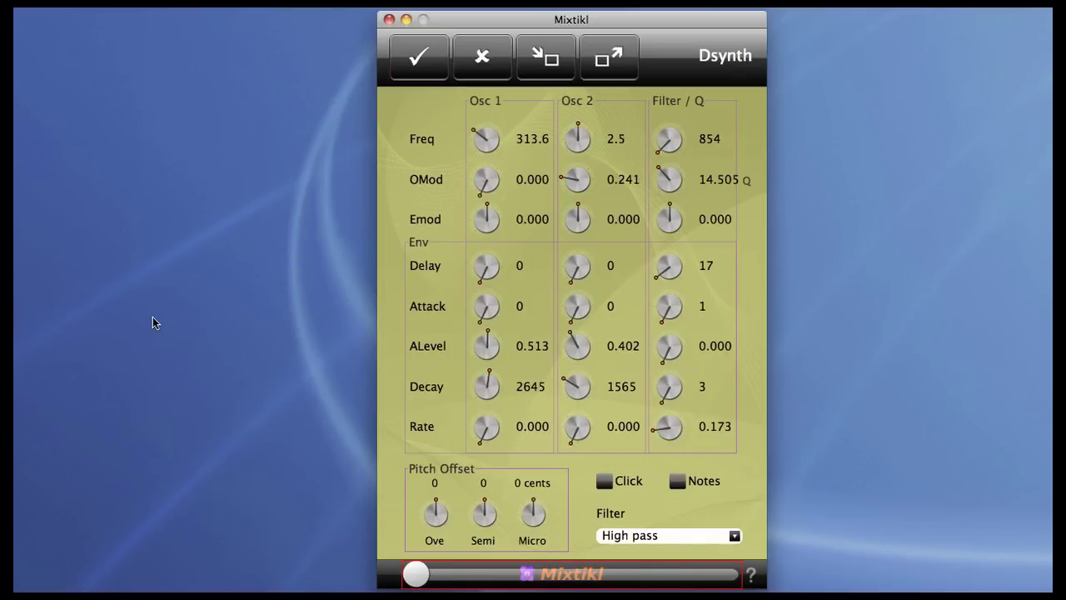
click(580, 183)
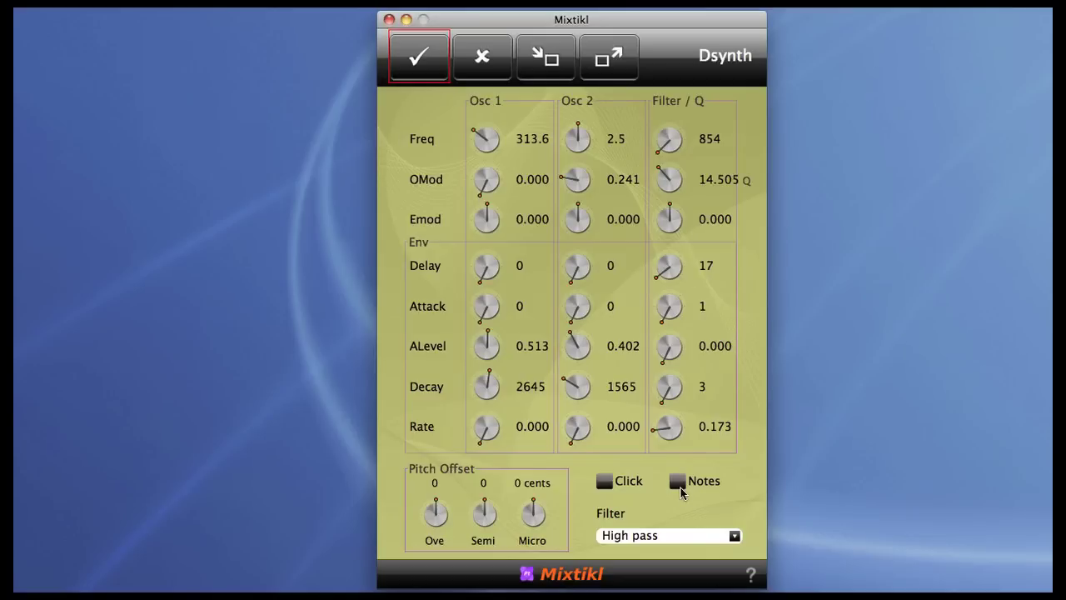
Turn on Notes, shift the pitch up an octave, and lengthen the Osc 2 and filter decays.
click(677, 483)
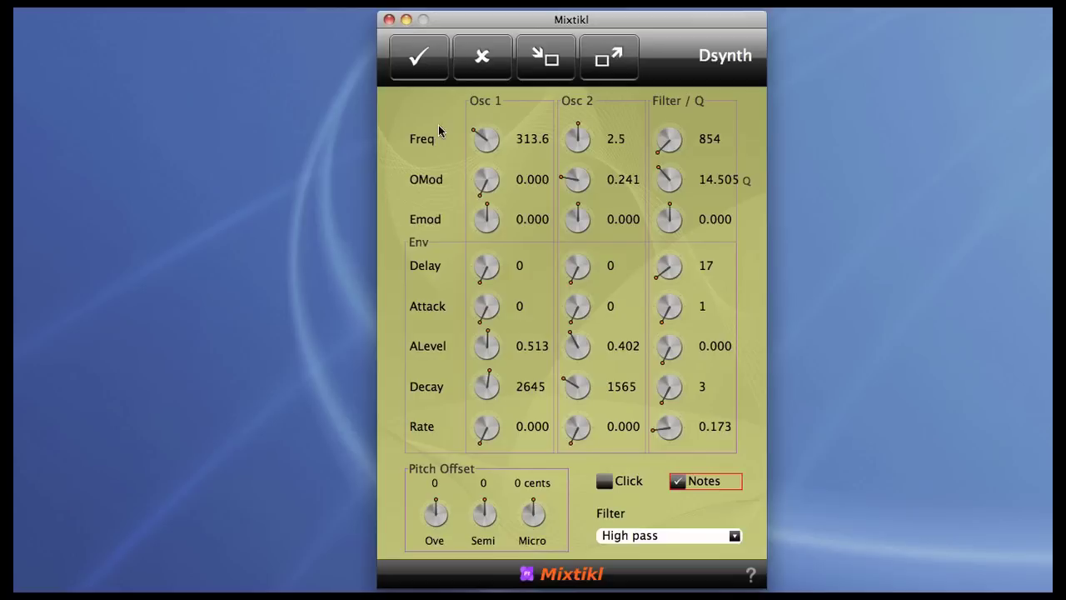
drag(478, 134, 448, 113)
drag(441, 517, 488, 518)
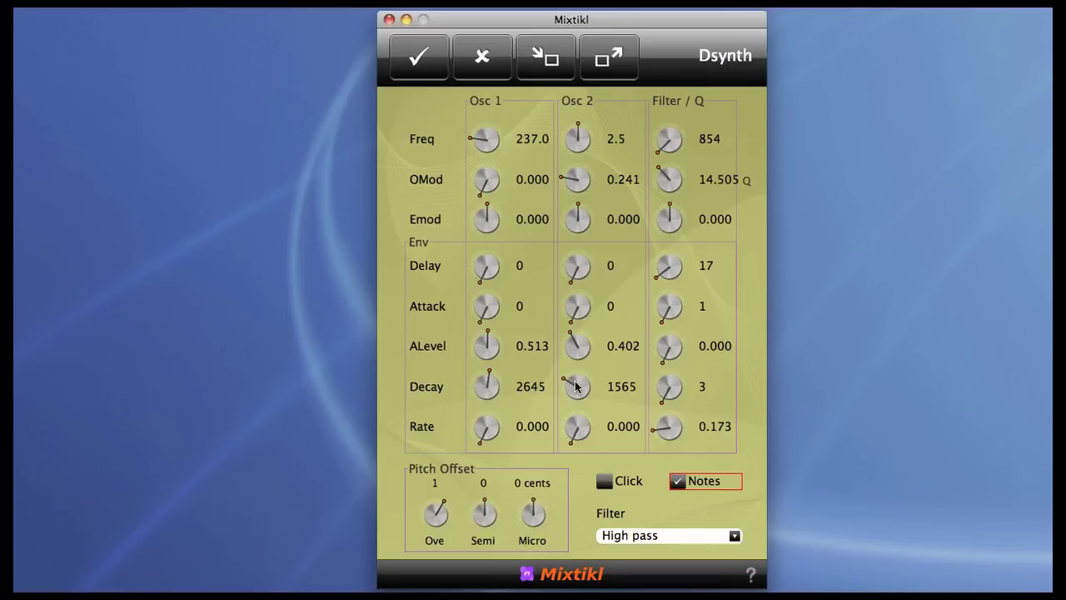
drag(574, 385, 668, 376)
click(663, 374)
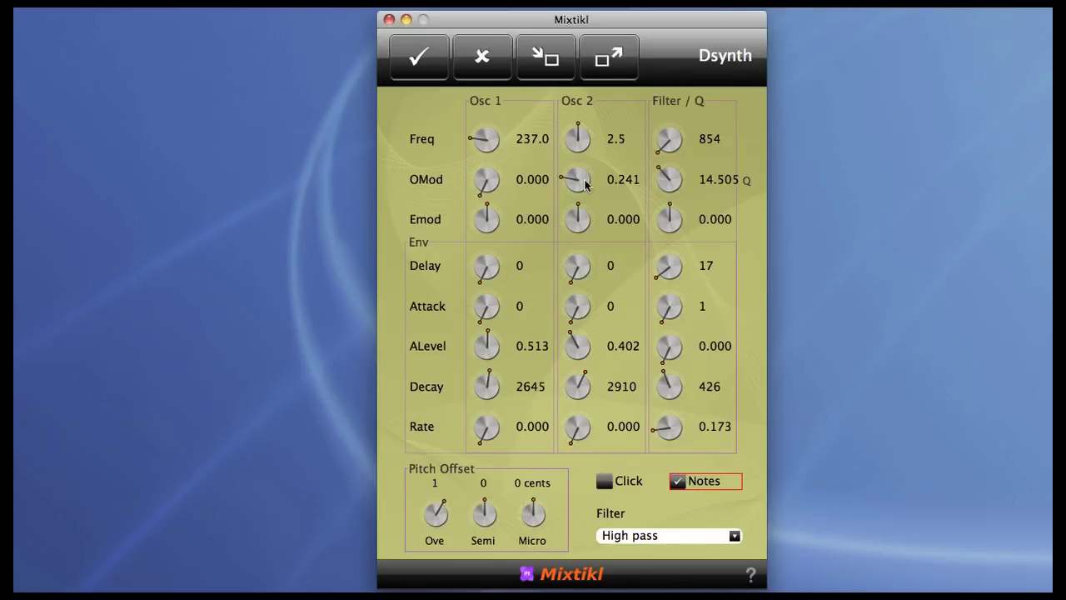
Raise the Osc 2 OMod to 0.677 and set the Osc 1 Rate to 0.088.
drag(585, 185, 734, 165)
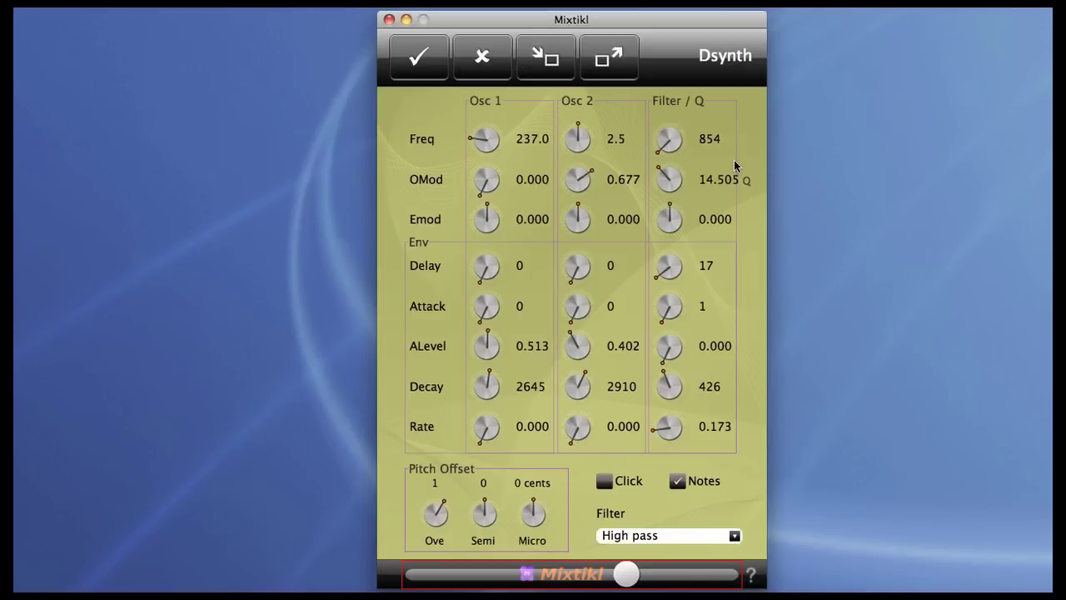
drag(734, 161, 734, 160)
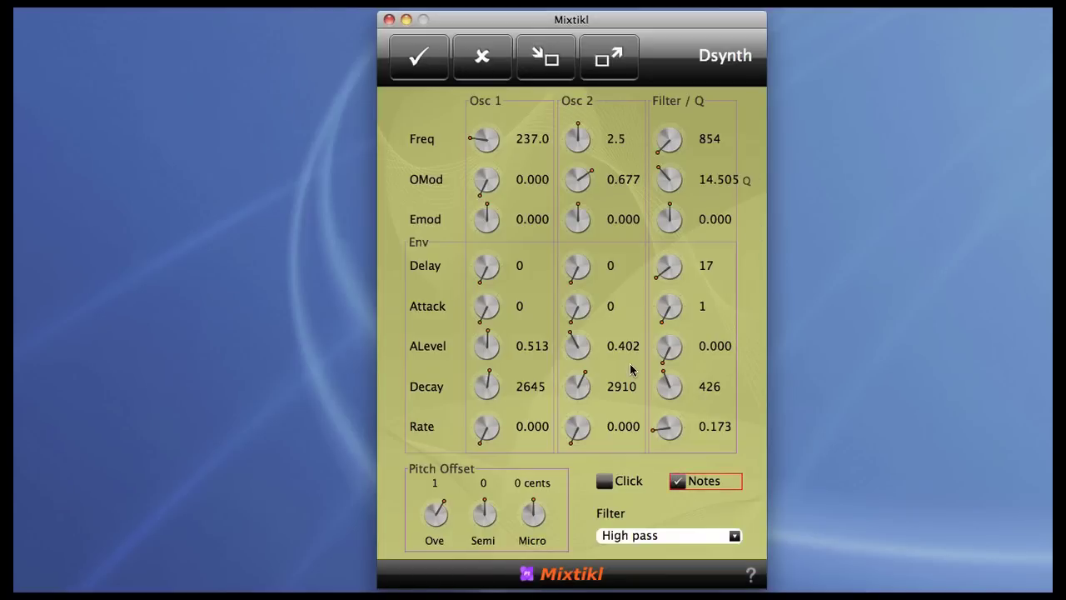
drag(492, 430, 562, 406)
click(490, 427)
drag(490, 427, 455, 419)
drag(490, 425, 444, 423)
Insert a Ctrl-LFO module before the DSynth in the synth chain.
click(419, 56)
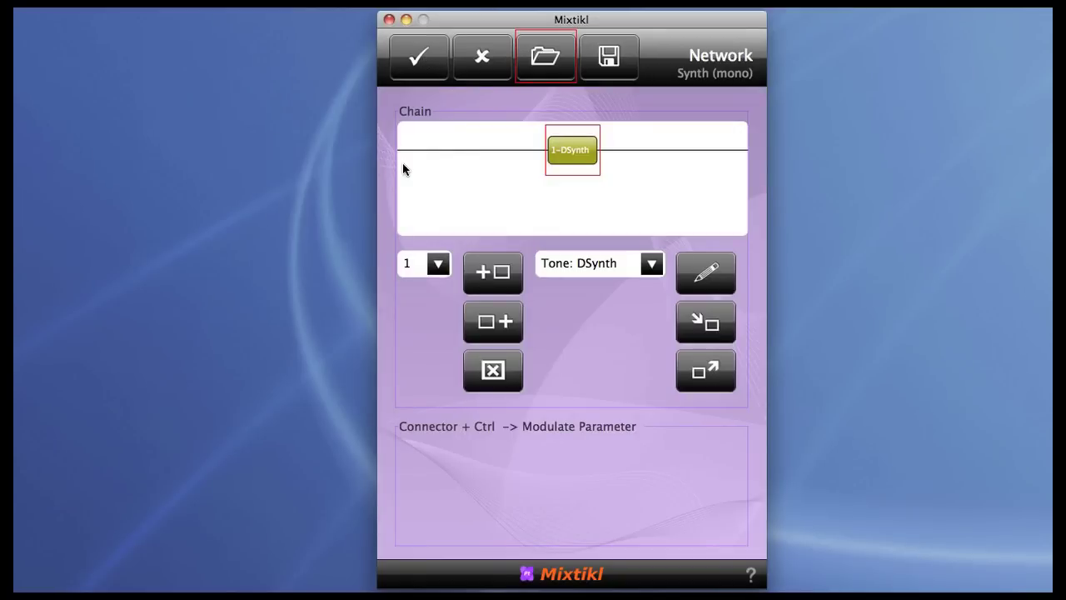
click(651, 265)
scroll(651, 269, down, 10)
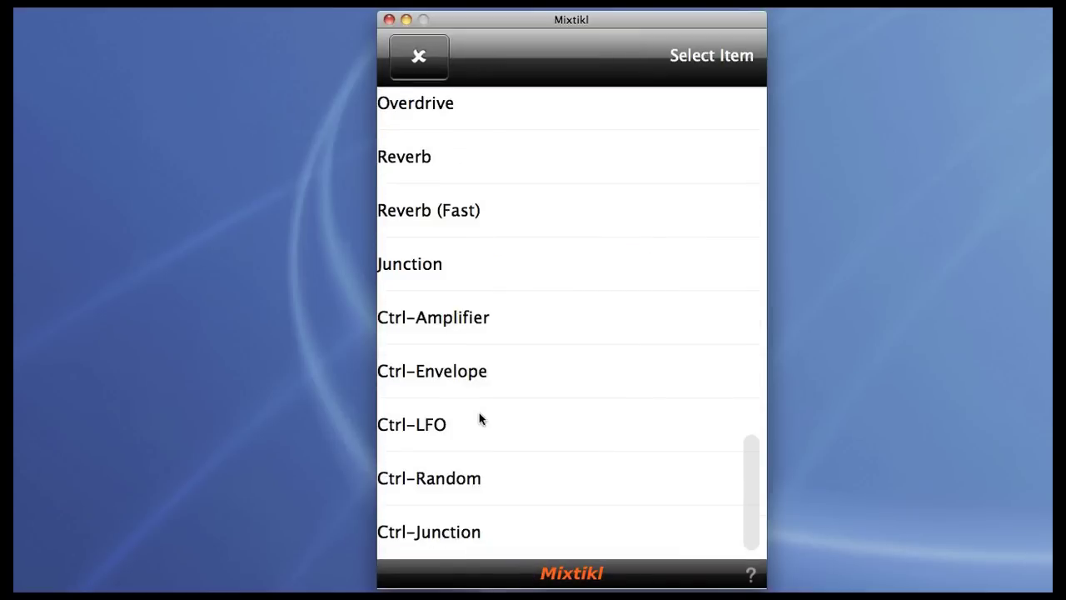
click(480, 421)
click(506, 275)
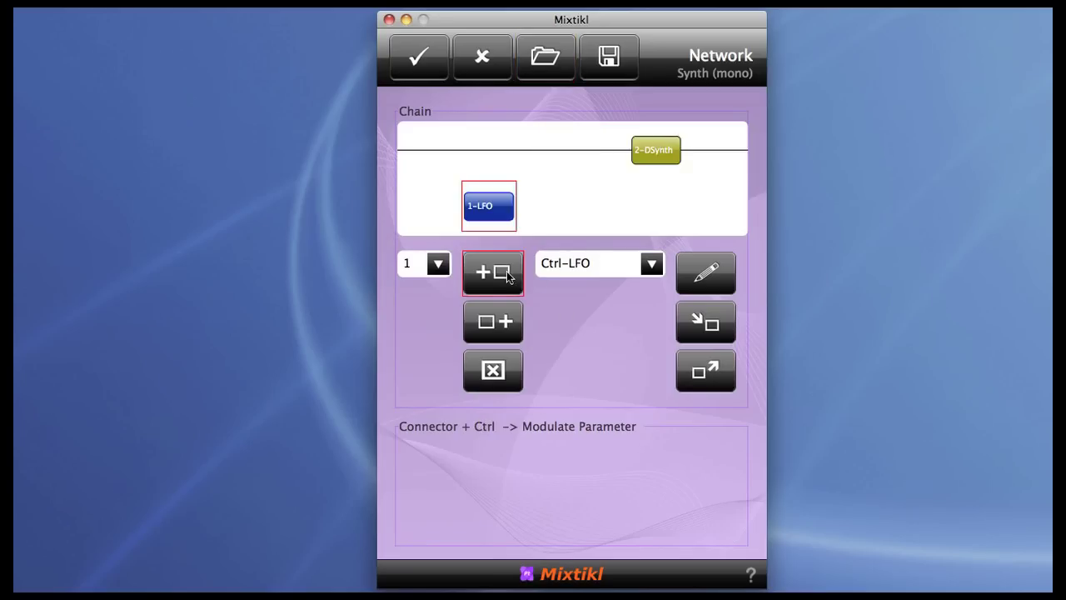
Set the LFO frequency to 5.000 Hz and its amplitude to 0.140.
double_click(500, 200)
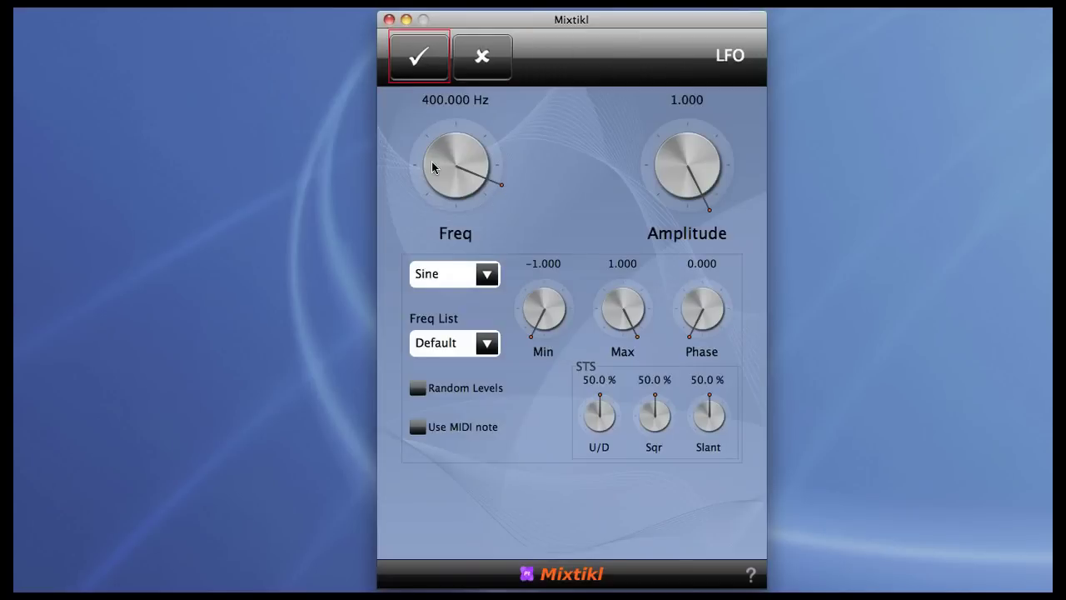
drag(433, 168, 341, 171)
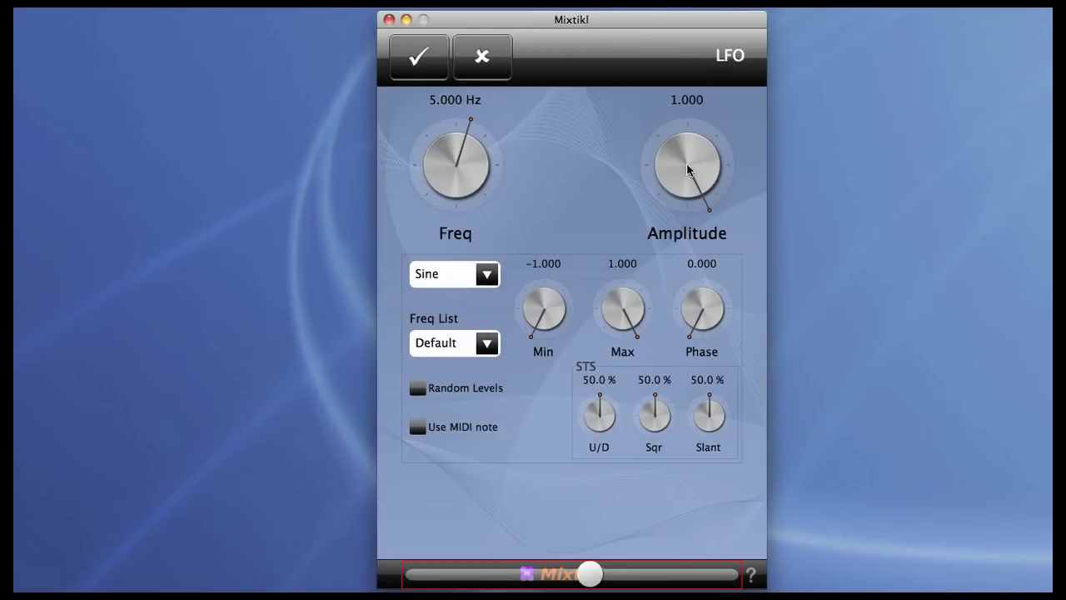
drag(687, 169, 392, 240)
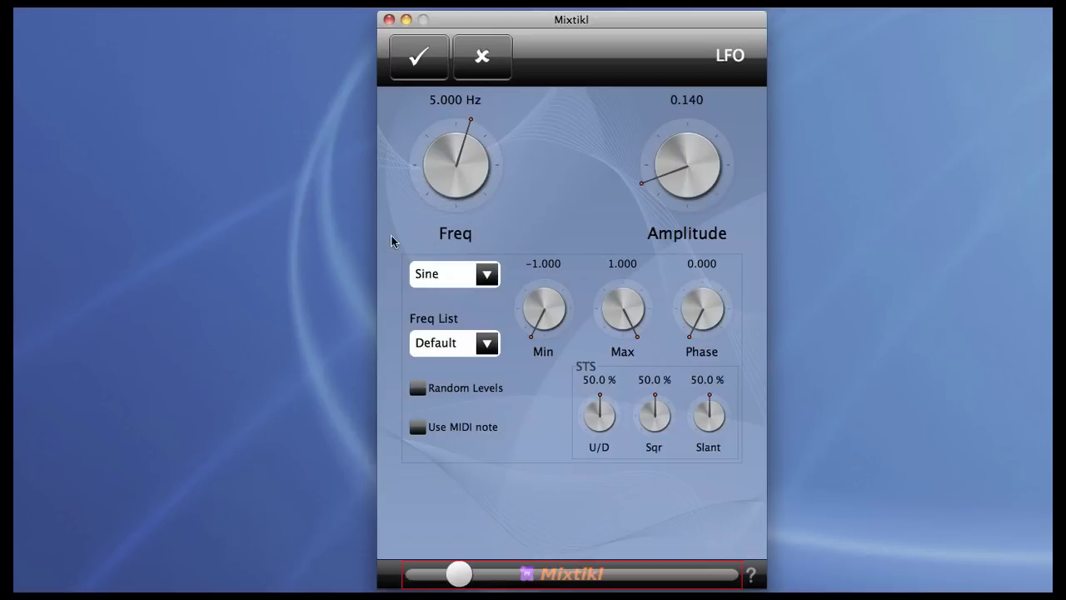
click(419, 58)
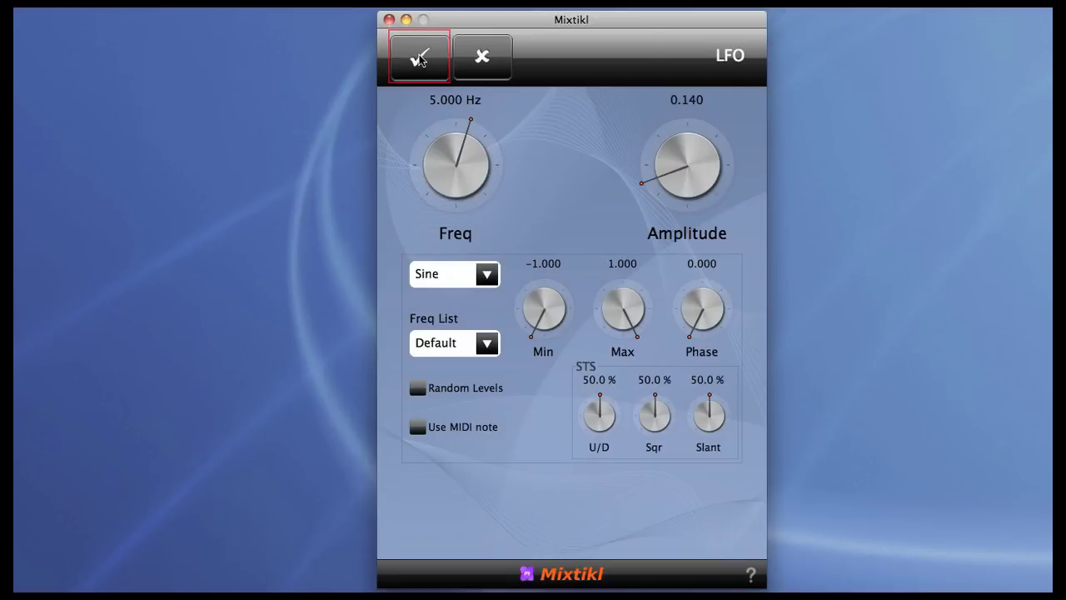
Connect the LFO to the DSynth's Freq2 parameter and lower the modulation scale to about 0.372.
click(654, 161)
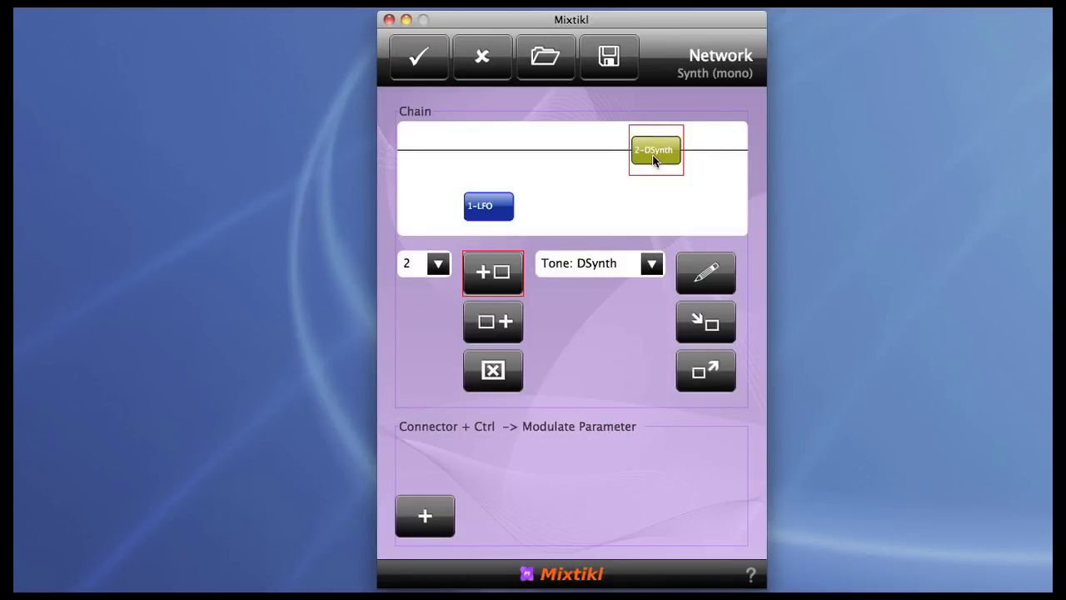
click(421, 515)
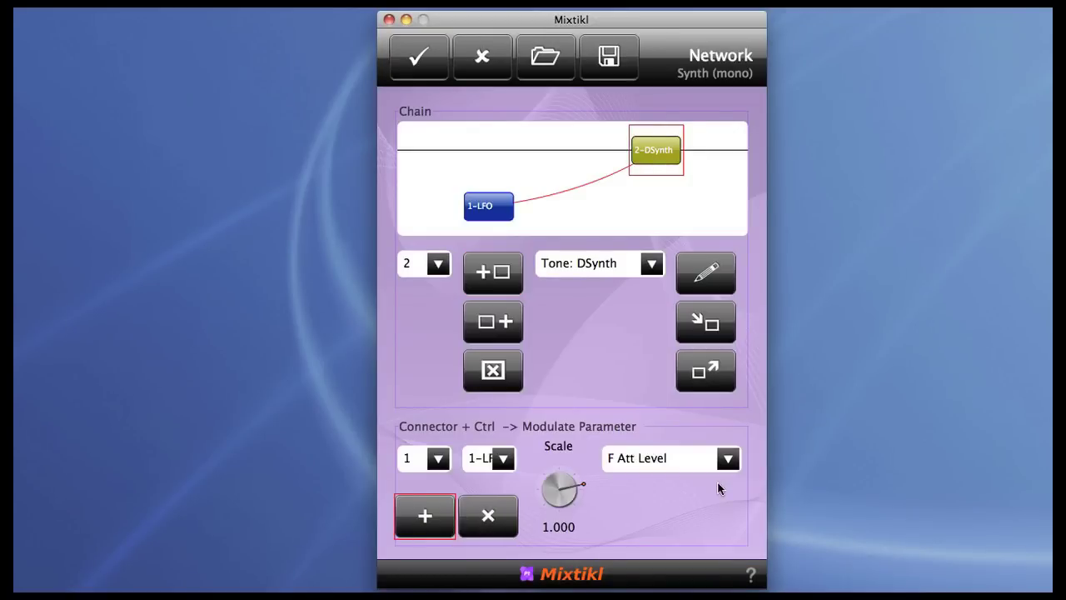
click(723, 468)
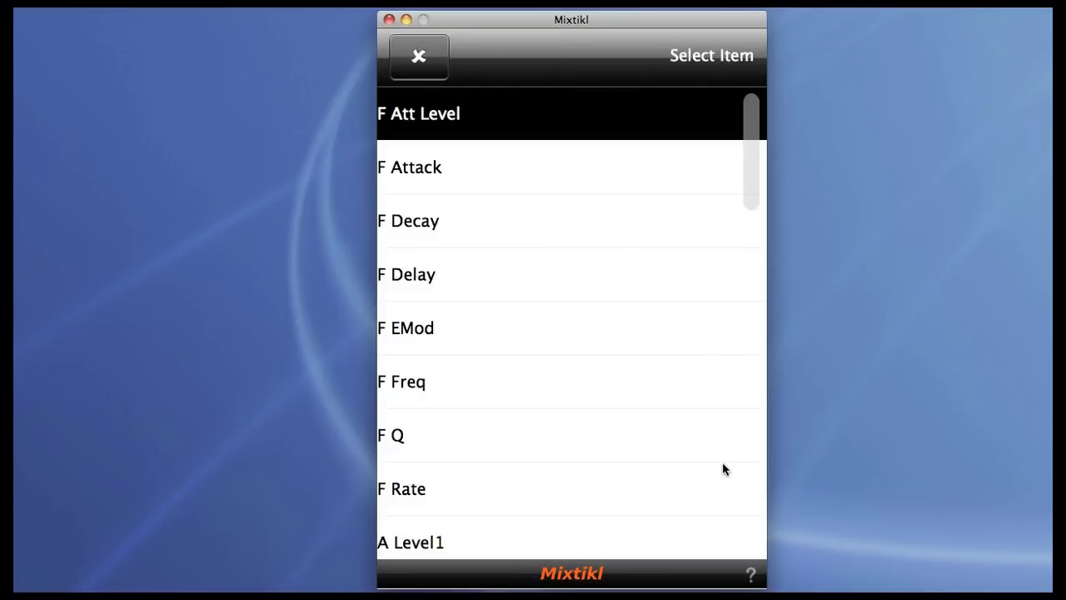
scroll(557, 207, down, 10)
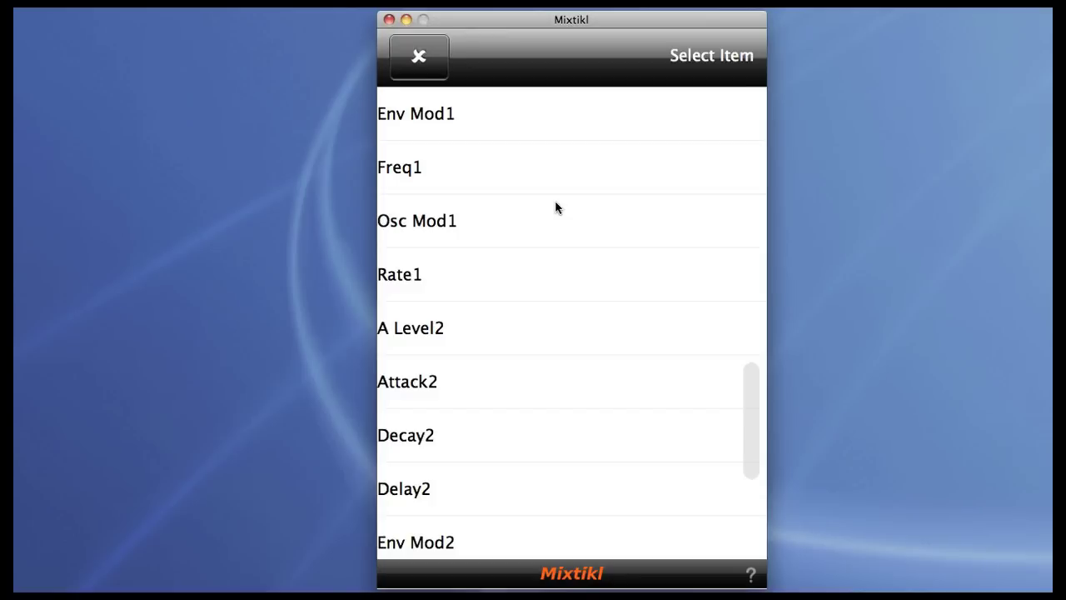
scroll(556, 208, down, 3)
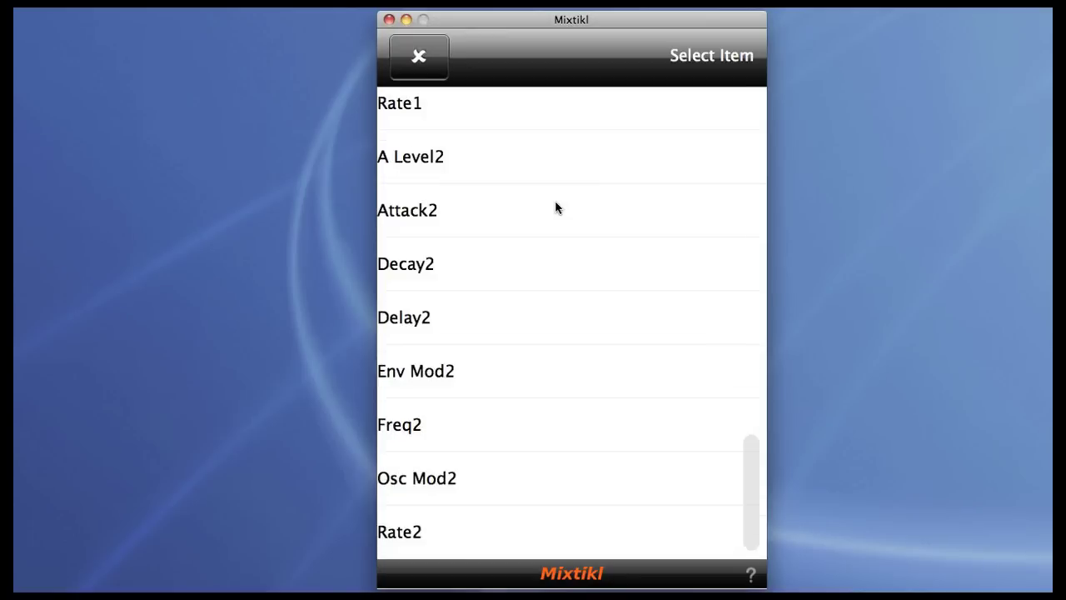
click(422, 433)
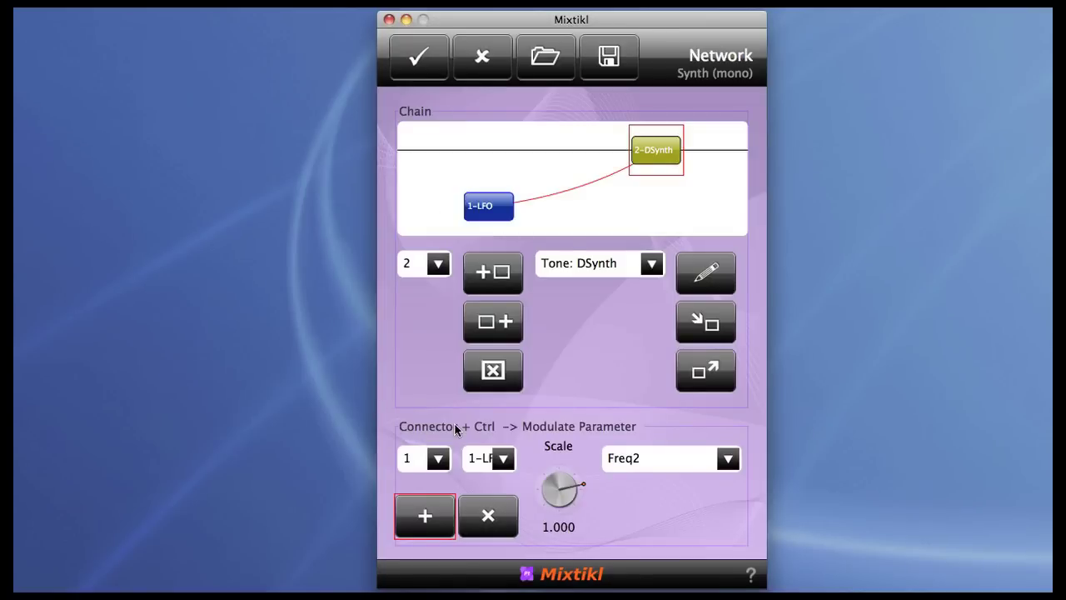
drag(559, 478, 481, 482)
Reopen the LFO and change its amplitude to 0.040 and its frequency to 9.080 Hz.
double_click(503, 212)
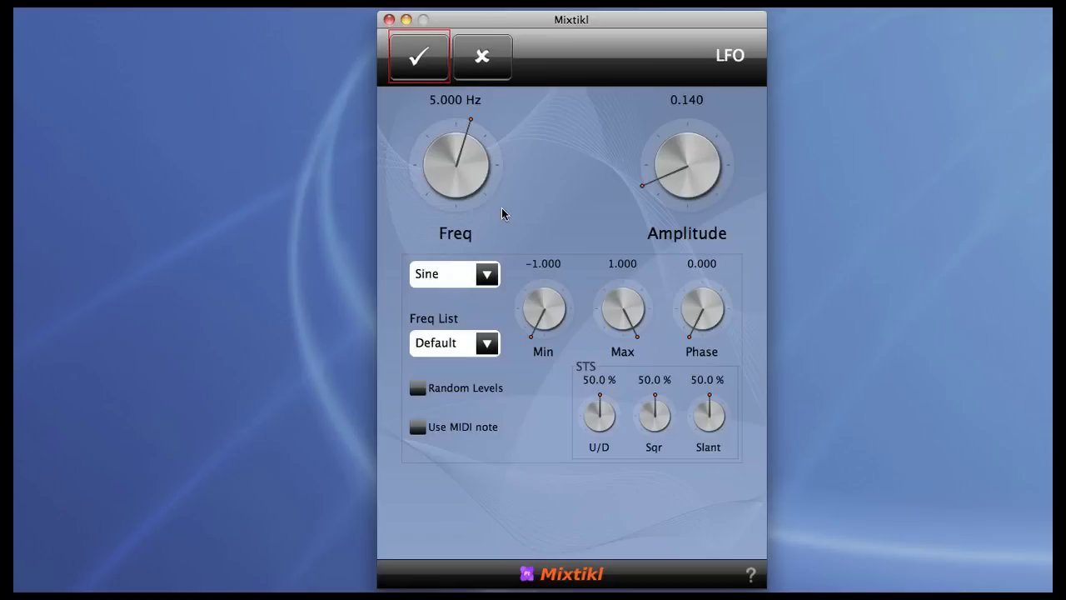
drag(688, 153, 667, 153)
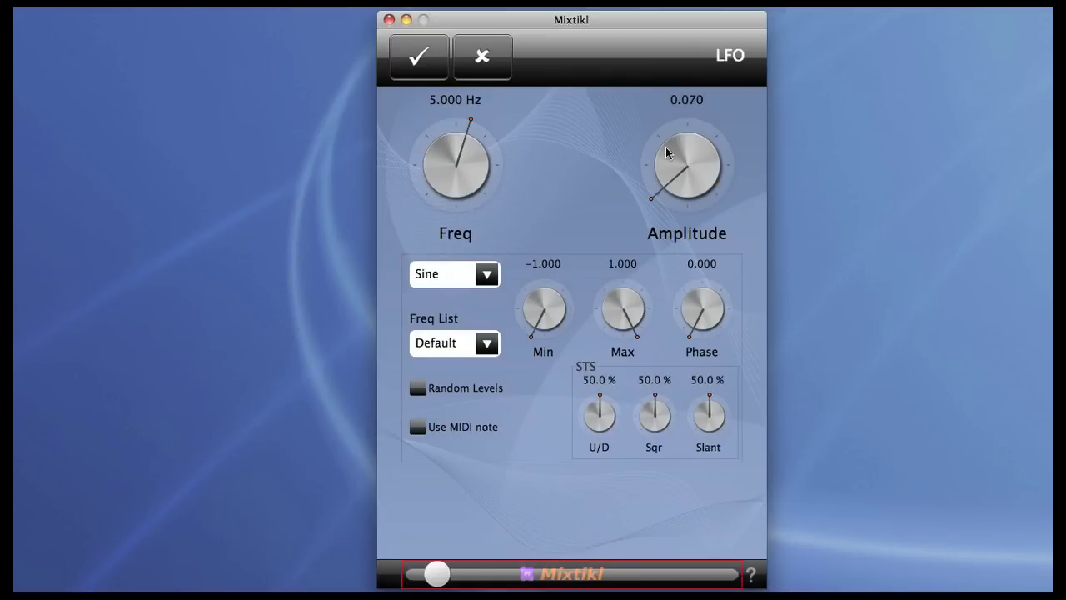
drag(463, 153, 496, 151)
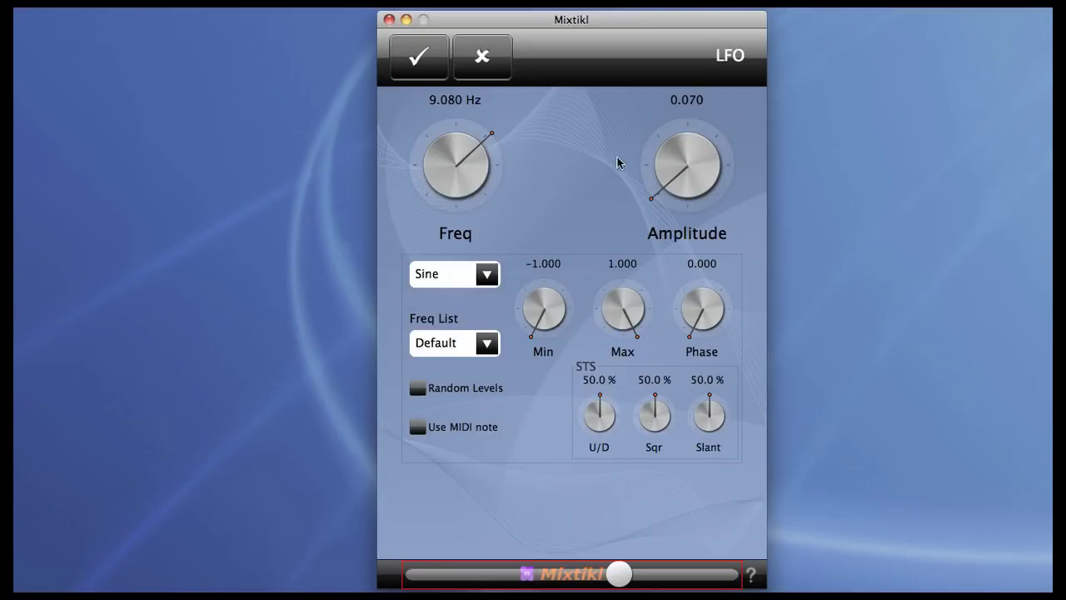
drag(669, 157, 656, 159)
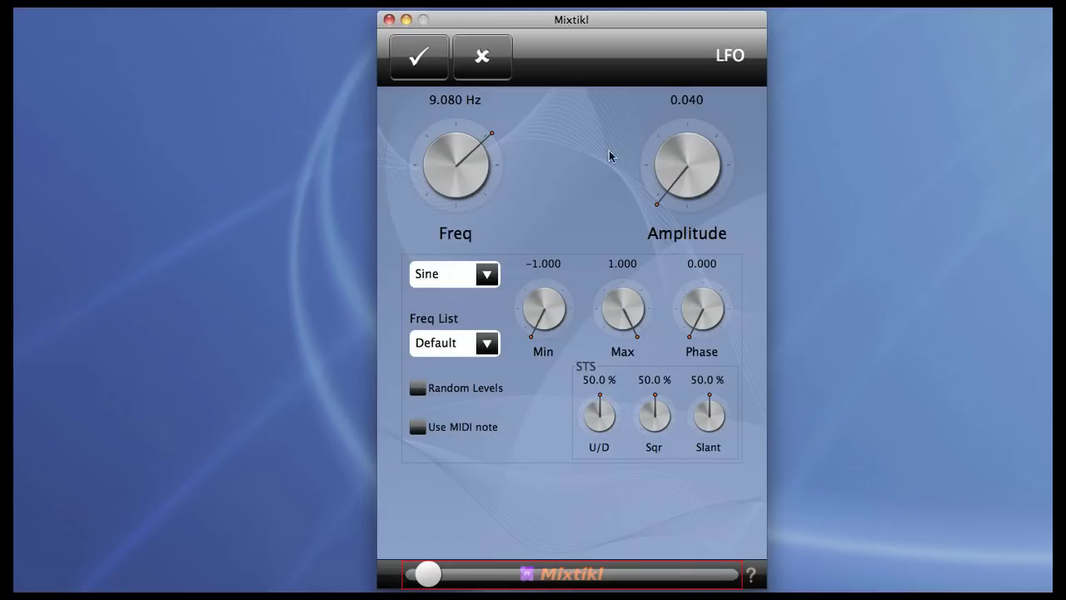
click(424, 55)
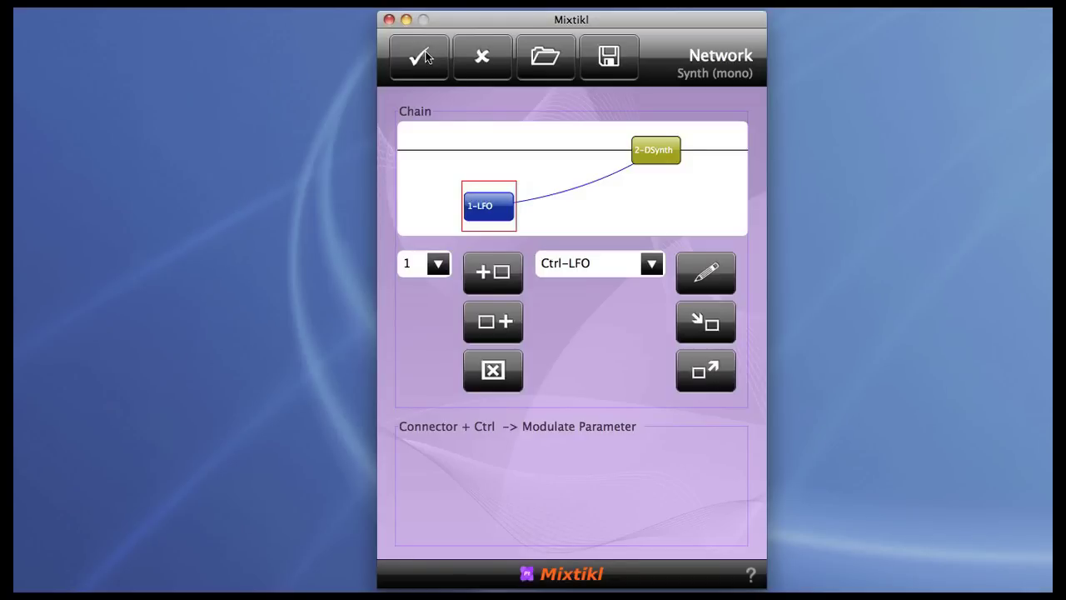
Export 2-DSynth's parameter data to the clipboard and close its editor back to the chain.
click(670, 147)
double_click(670, 147)
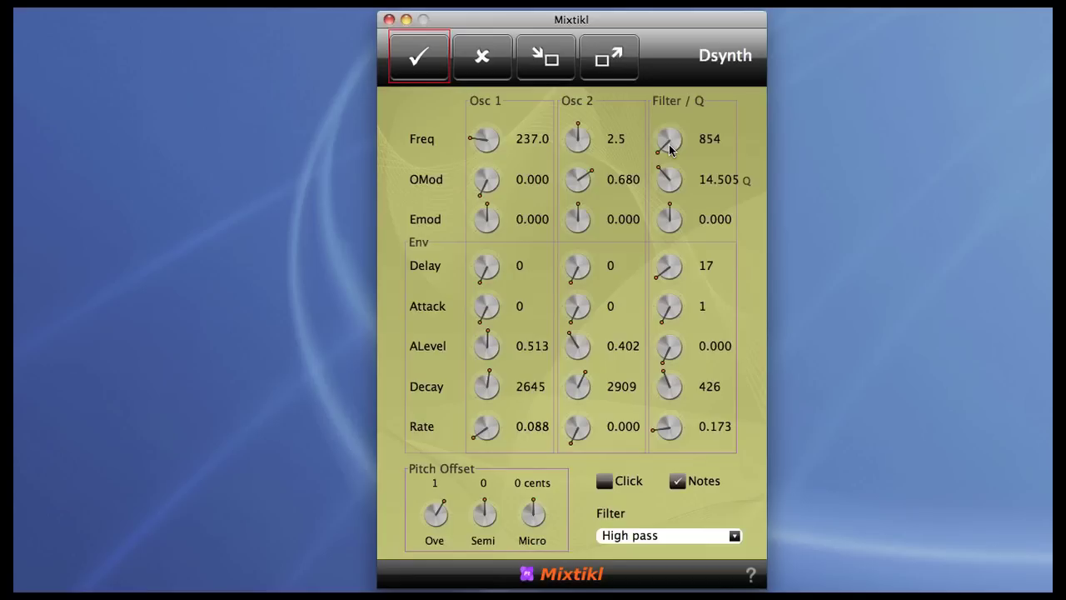
click(608, 59)
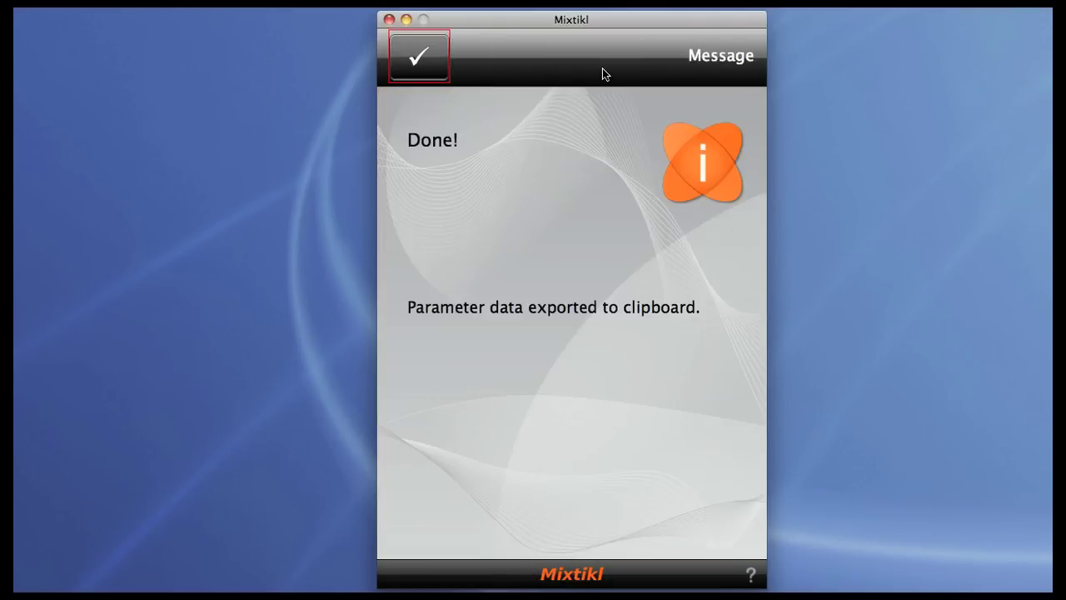
click(414, 63)
click(413, 63)
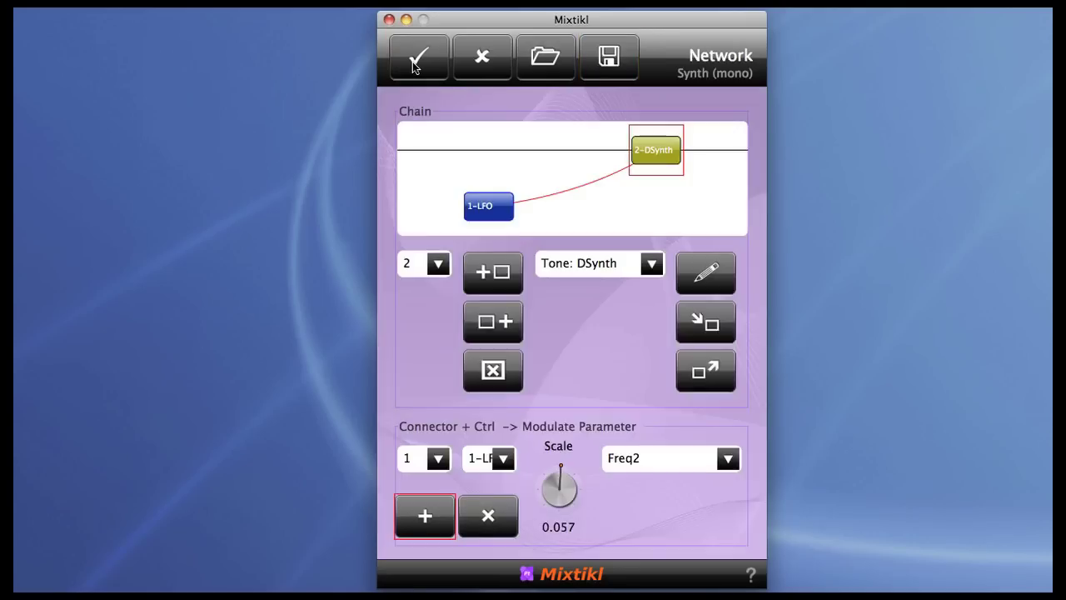
Add a Junction module after the second DSynth in the chain.
click(487, 327)
click(652, 265)
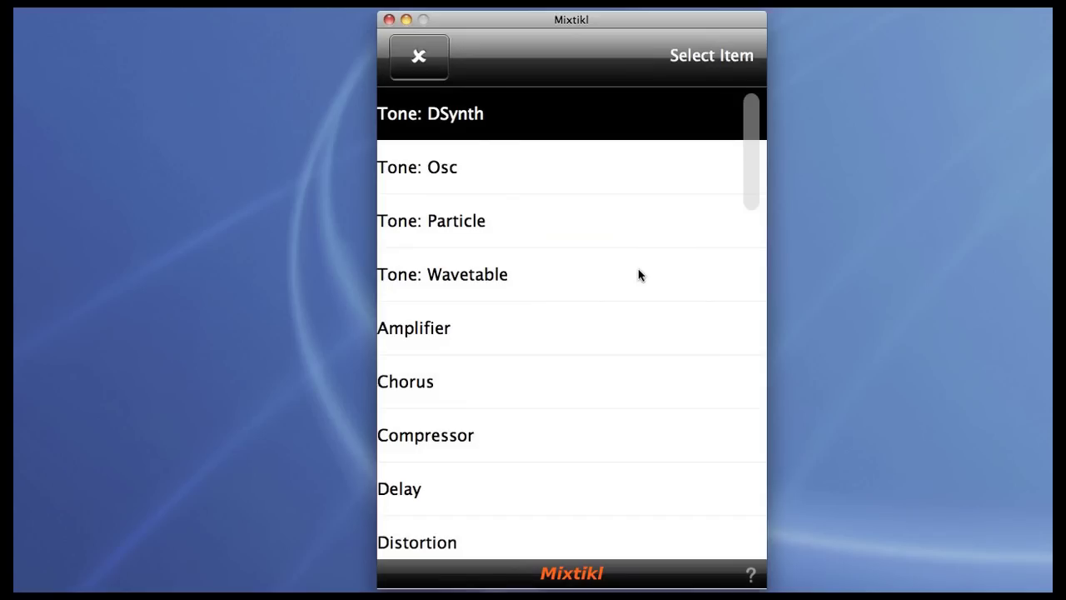
scroll(639, 275, down, 10)
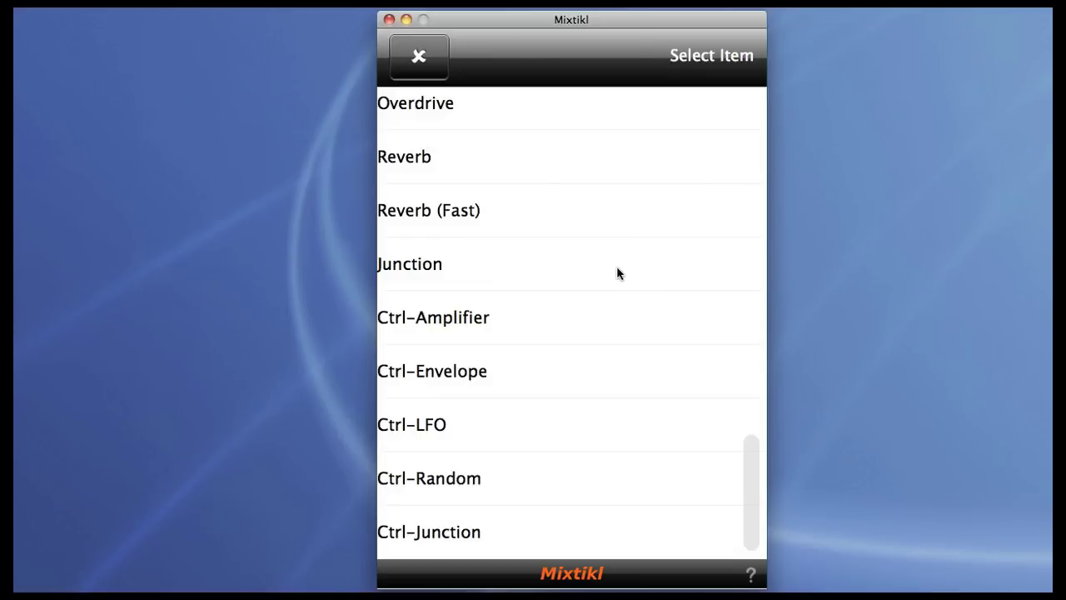
click(617, 265)
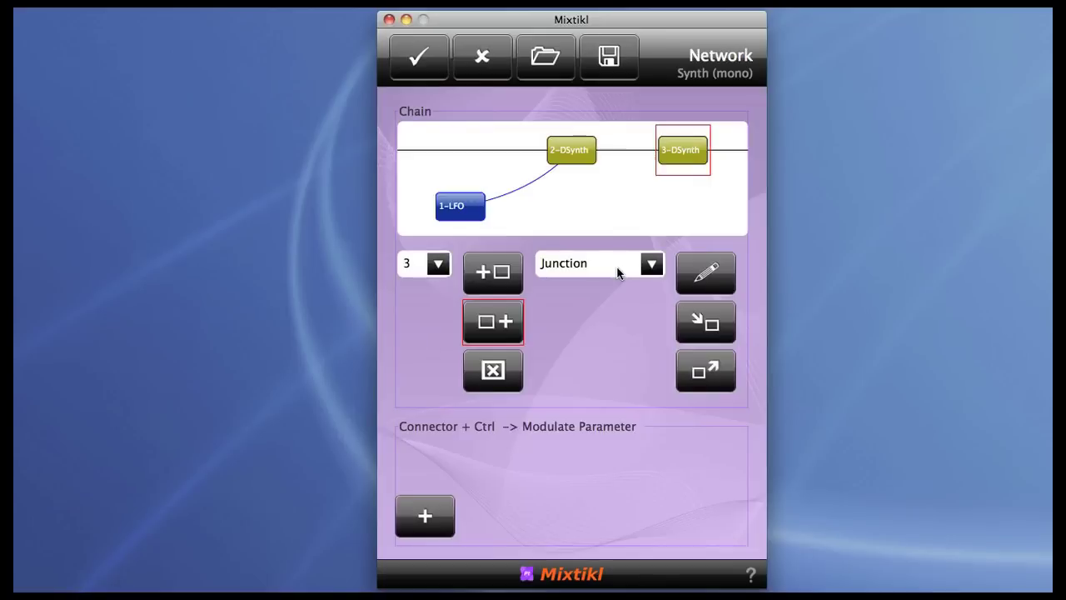
click(495, 321)
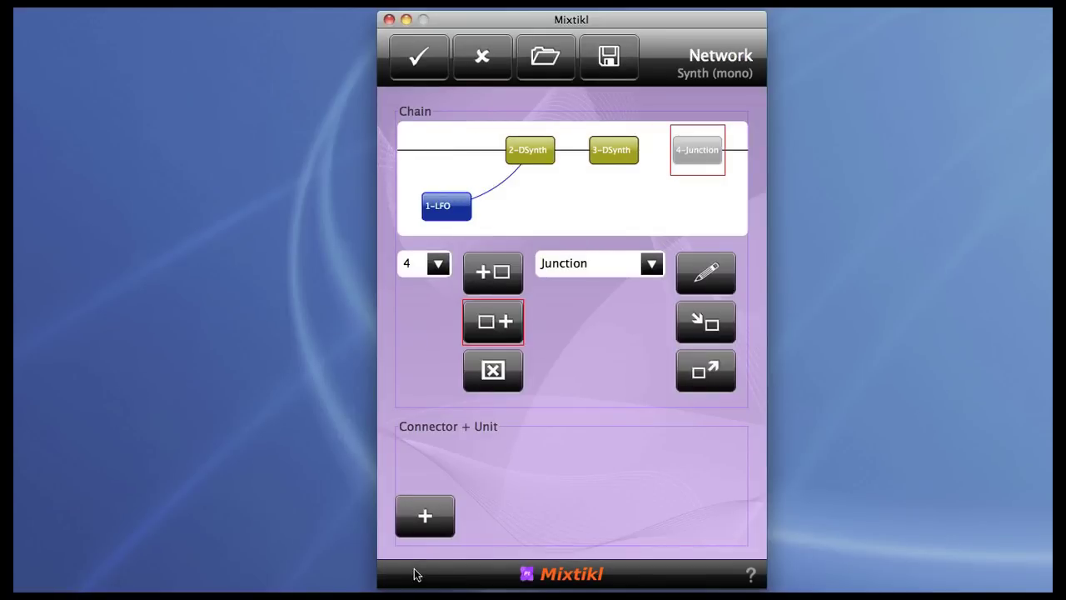
Connect 2-DSynth to the Junction's first input at scale 0.524.
click(423, 518)
click(500, 457)
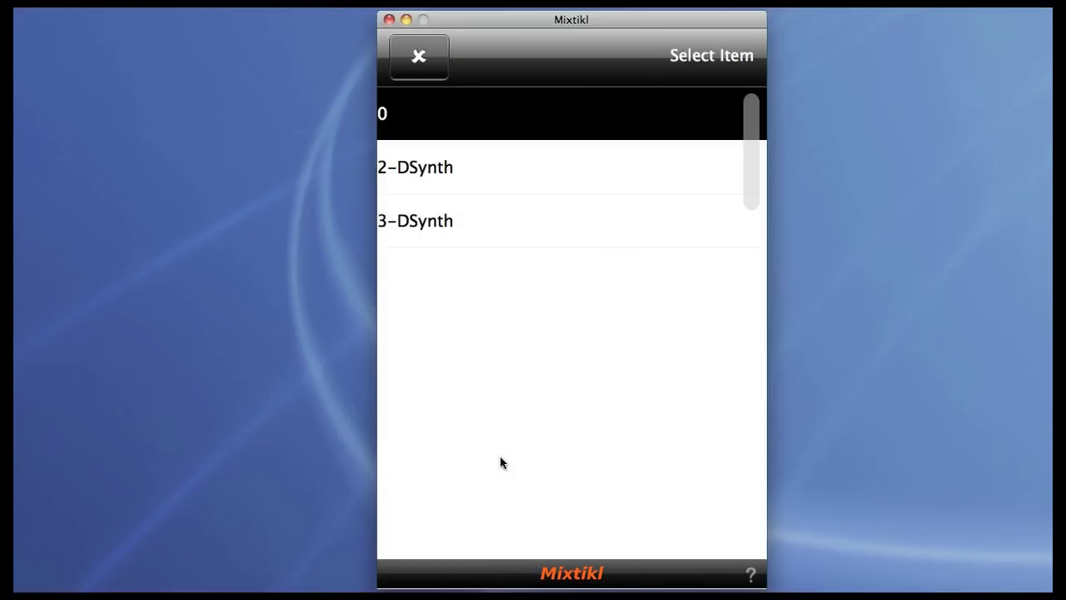
click(457, 176)
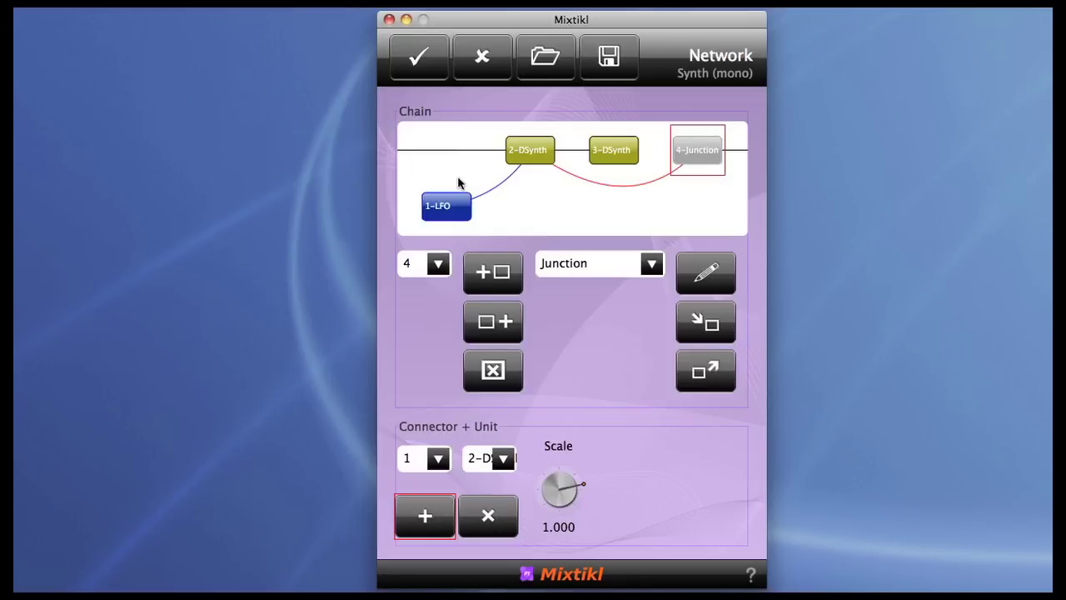
drag(557, 491, 518, 481)
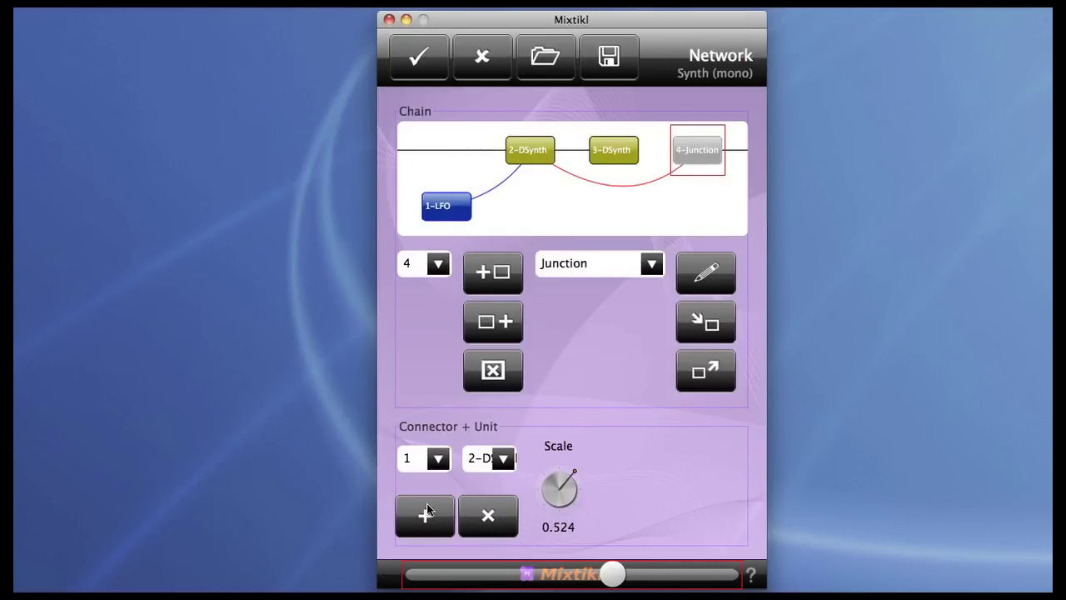
Connect 3-DSynth to a second Junction input at scale 0.458.
click(426, 515)
click(503, 459)
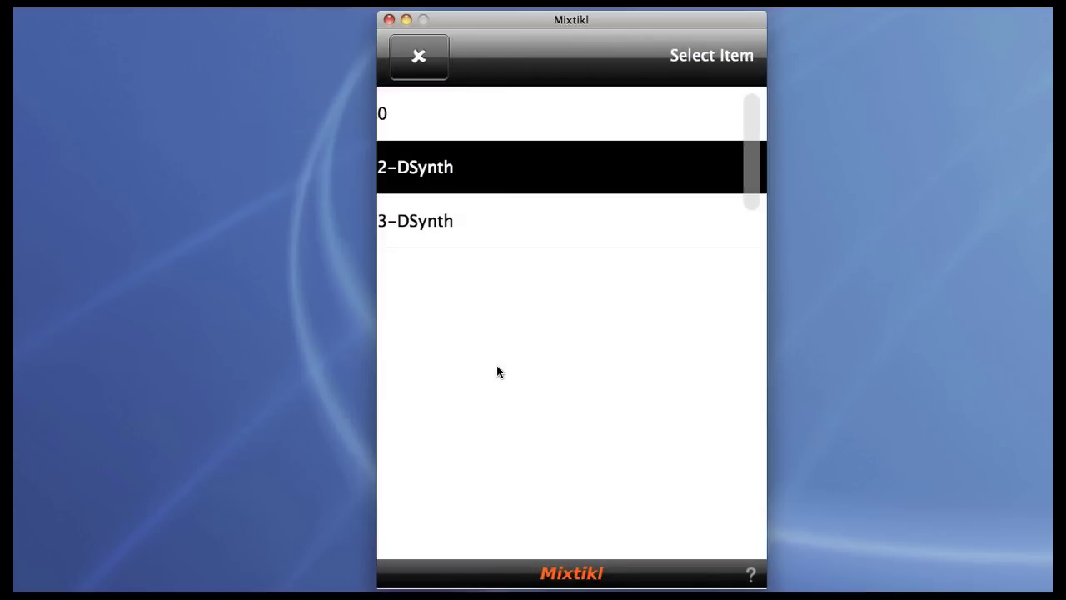
click(497, 237)
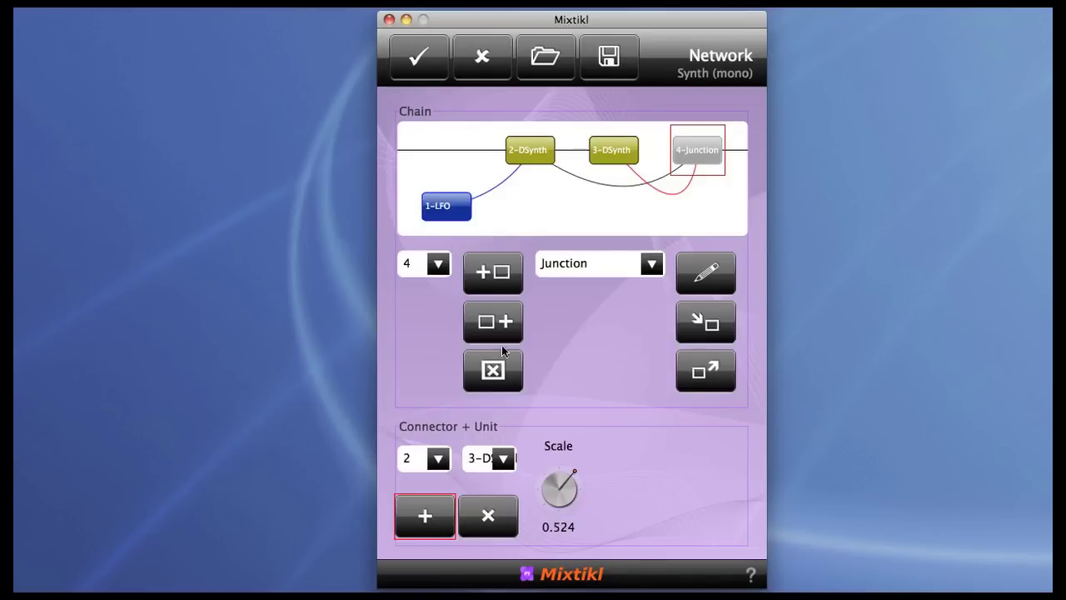
drag(555, 486, 548, 486)
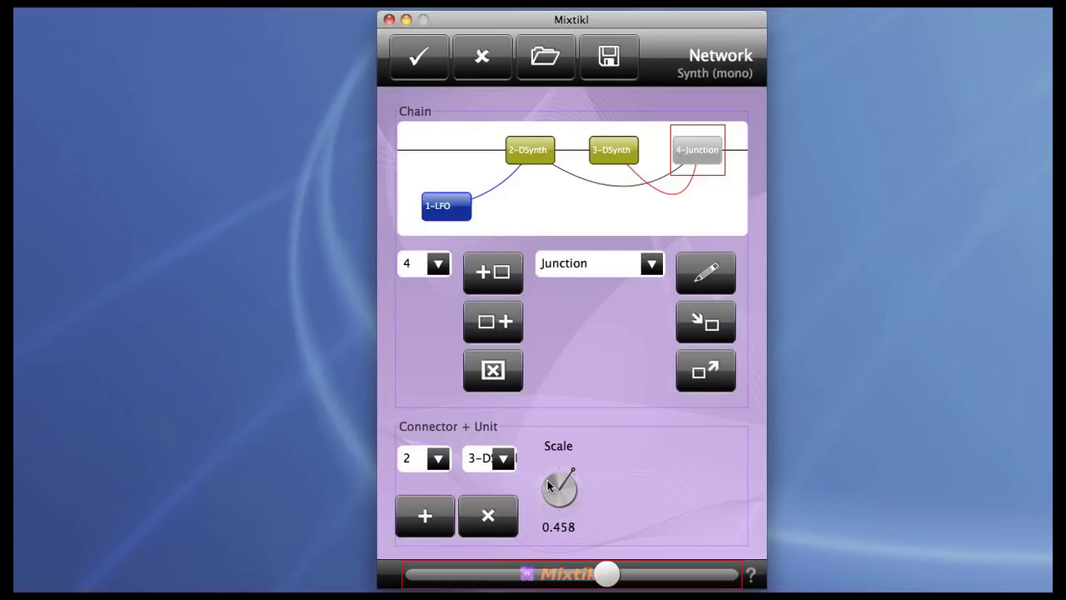
Randomize 3-DSynth's parameters, then set its pitch offset to +2 octaves and 9 cents.
double_click(626, 149)
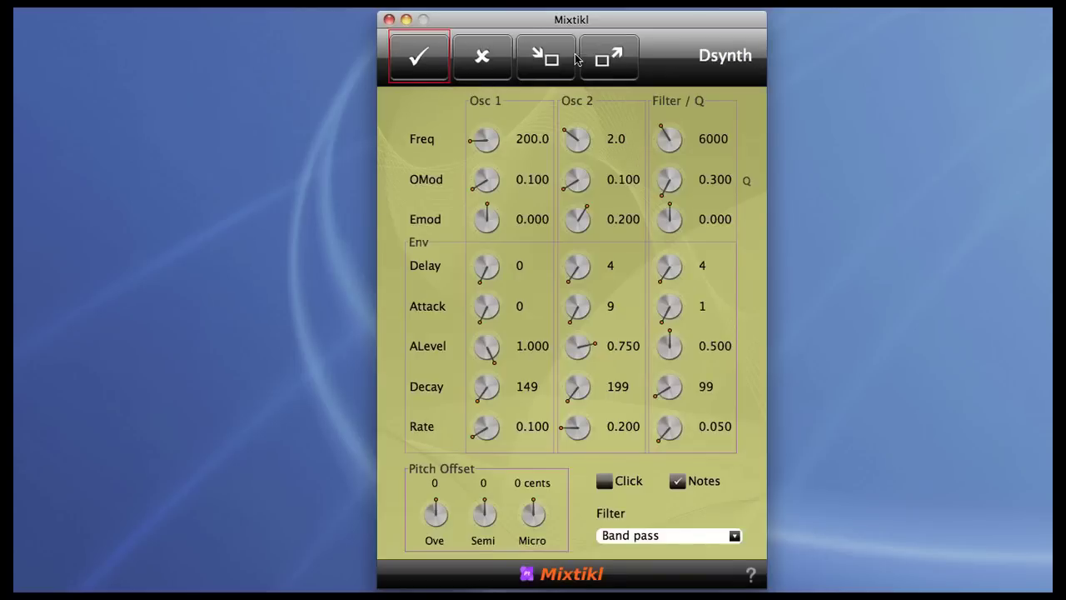
click(548, 58)
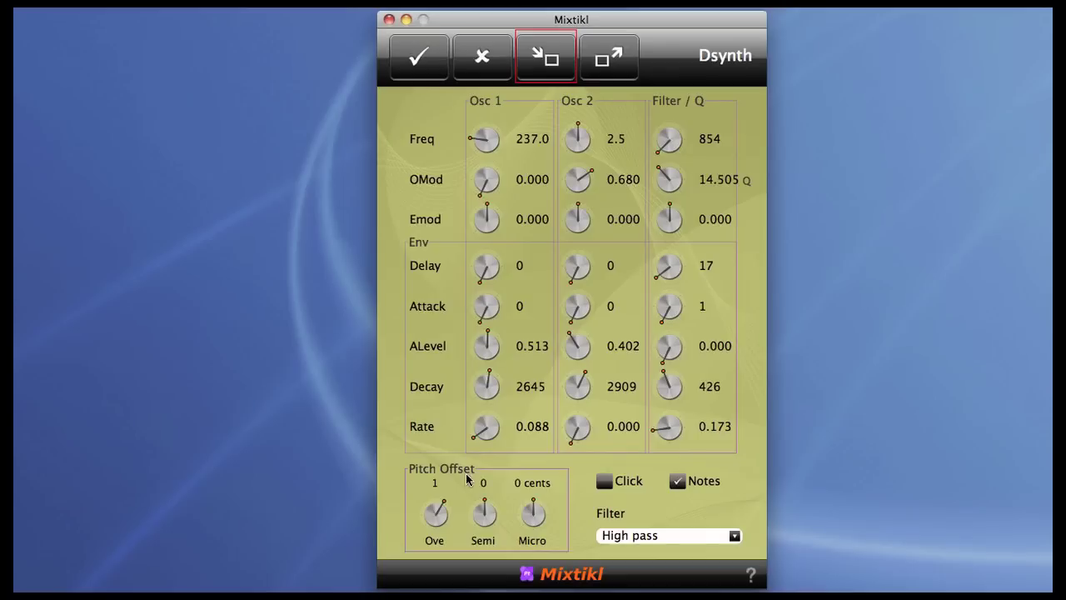
drag(534, 517, 550, 516)
drag(437, 520, 491, 518)
Scale connector 2 (3-DSynth) on 4-Junction down to 0.230 and confirm the network.
click(421, 72)
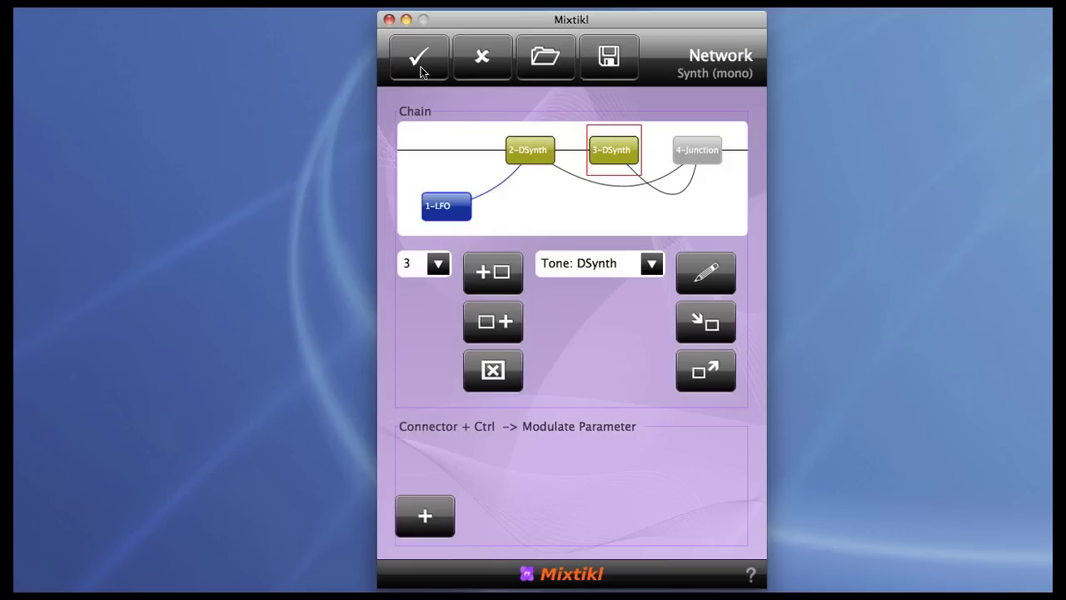
click(694, 153)
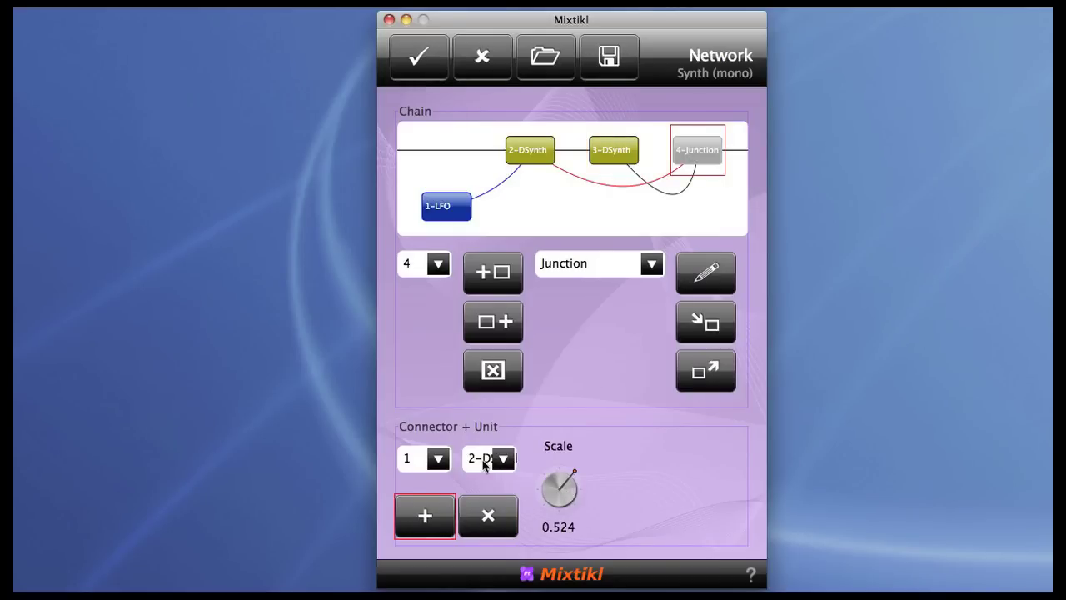
click(437, 458)
click(428, 171)
drag(557, 491, 532, 484)
click(421, 60)
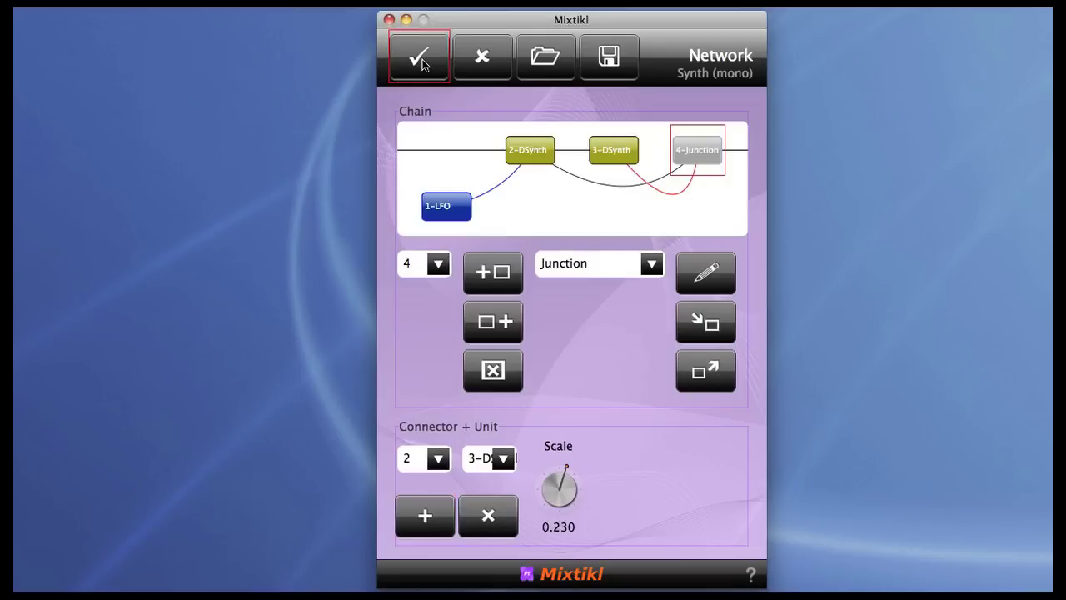
In the fixedpattern's Chords parameter group, raise Chord Depth from 1 to 2.
click(421, 60)
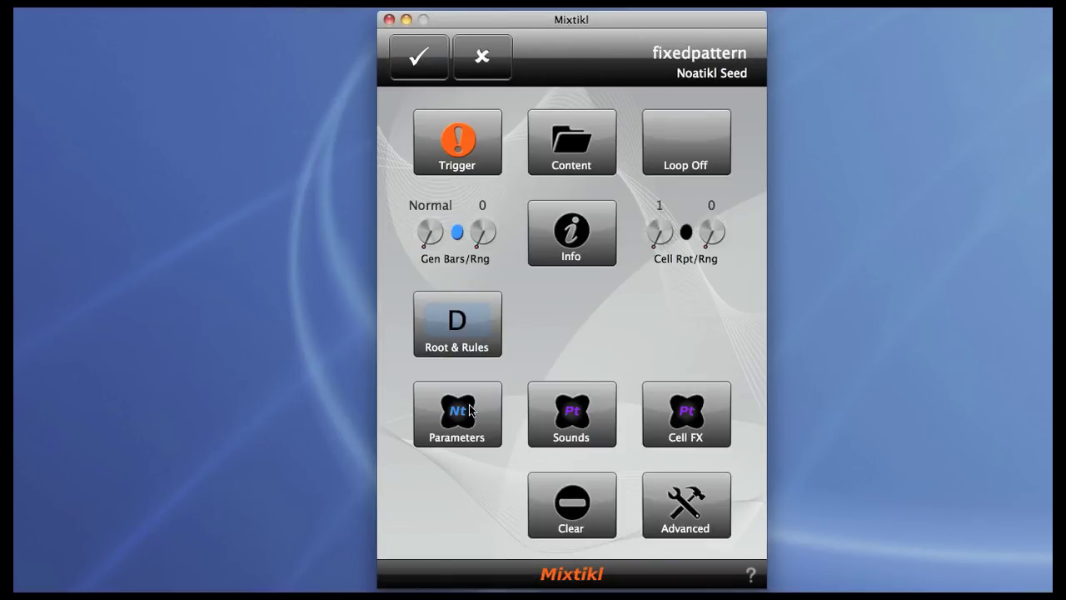
click(469, 406)
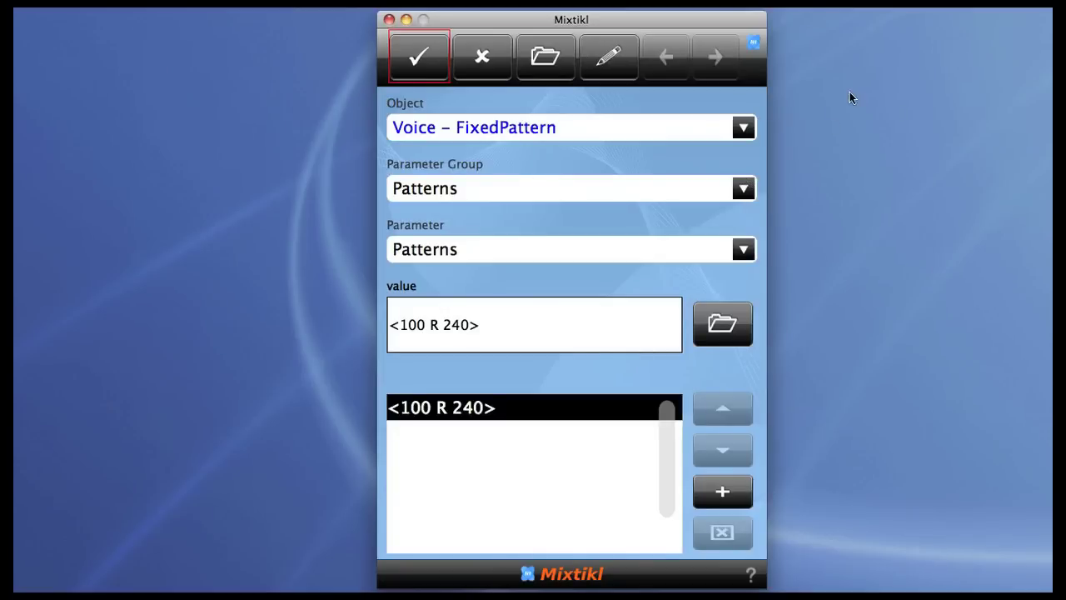
click(742, 191)
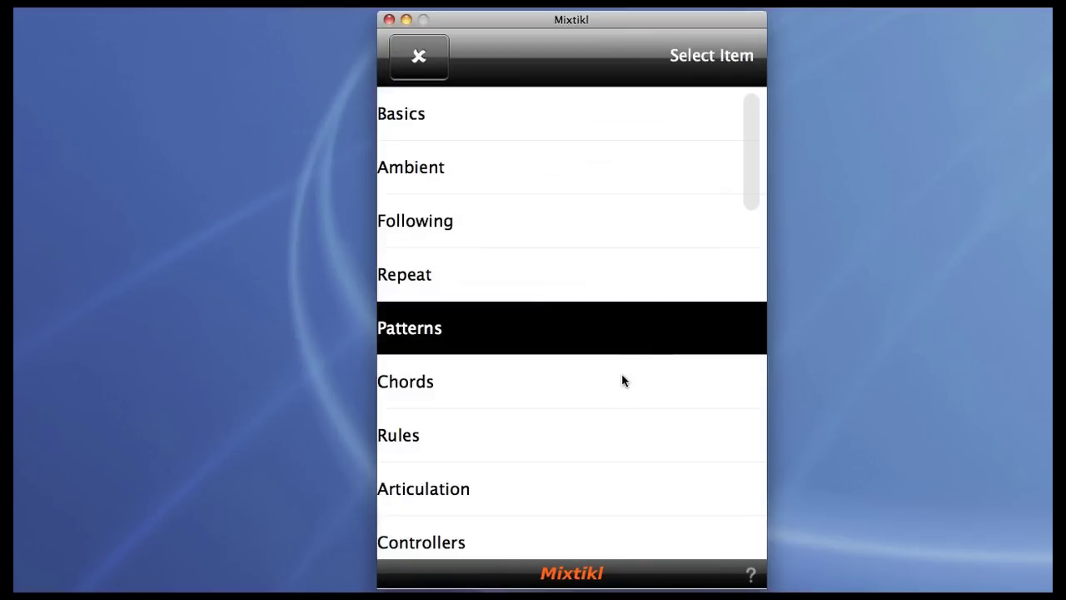
click(617, 403)
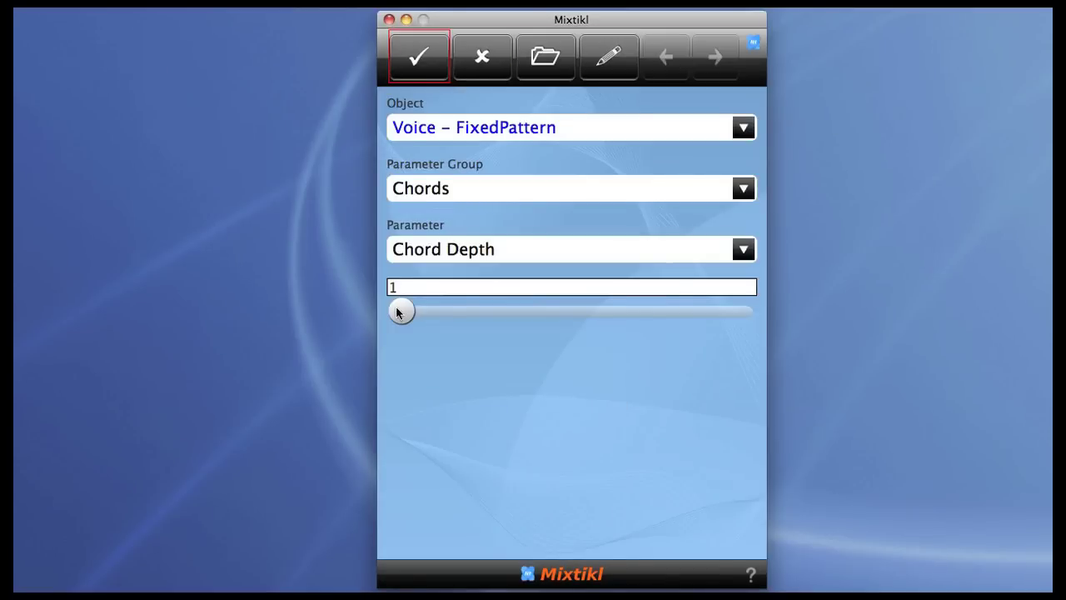
drag(398, 312, 410, 312)
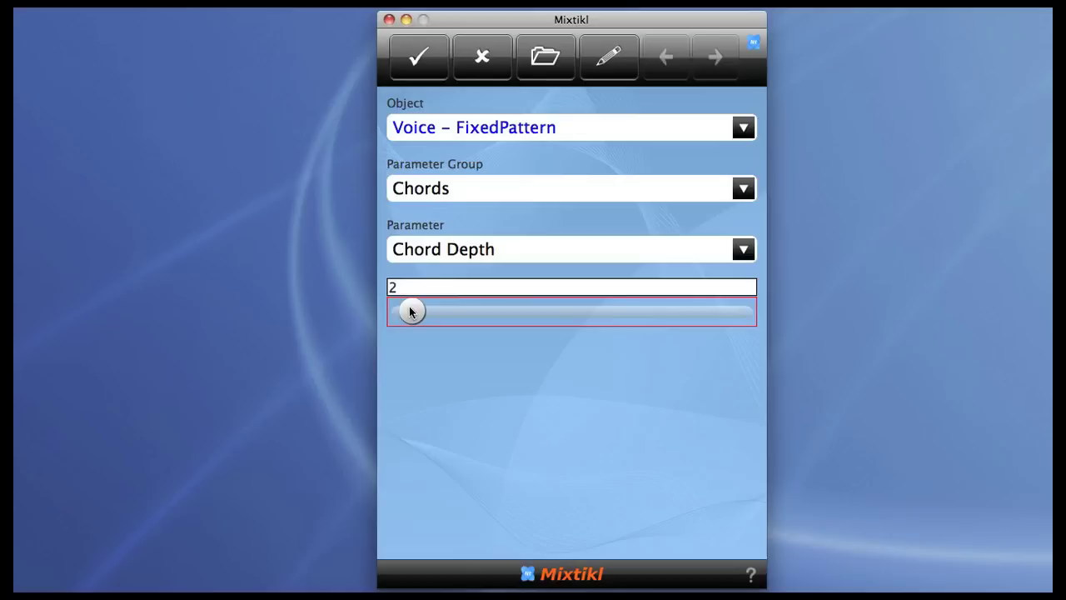
click(419, 58)
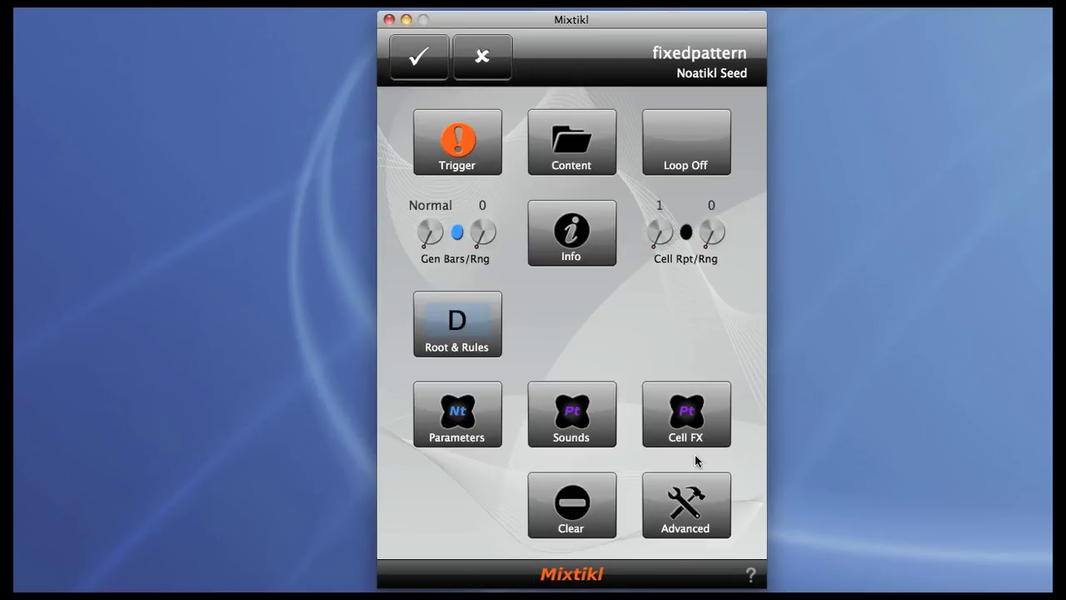
Enable effects on MIDI channel 1 and add a Chorus unit to its chain.
click(686, 419)
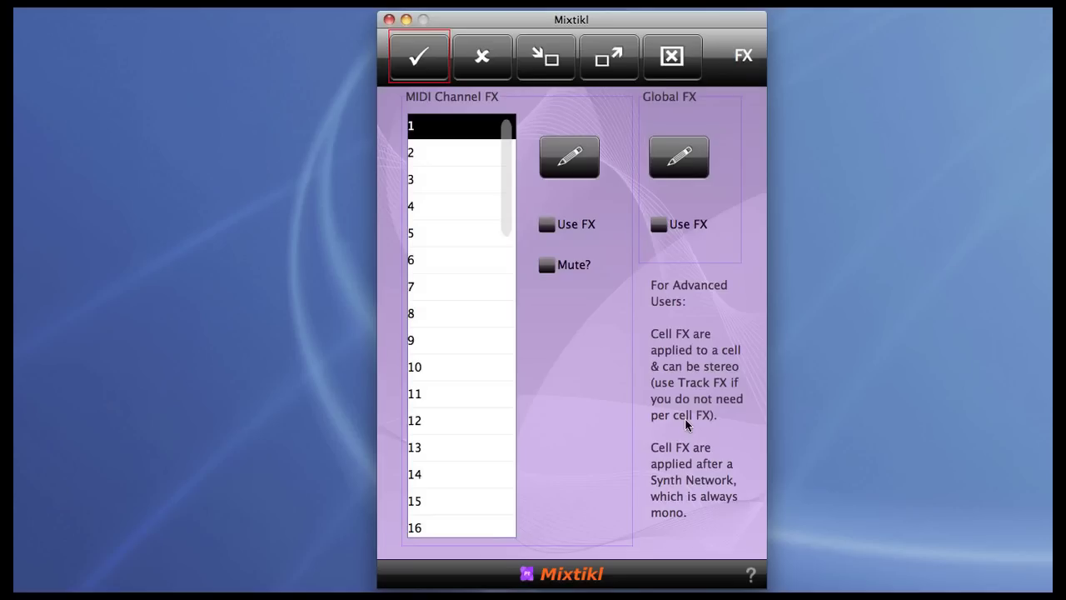
click(558, 230)
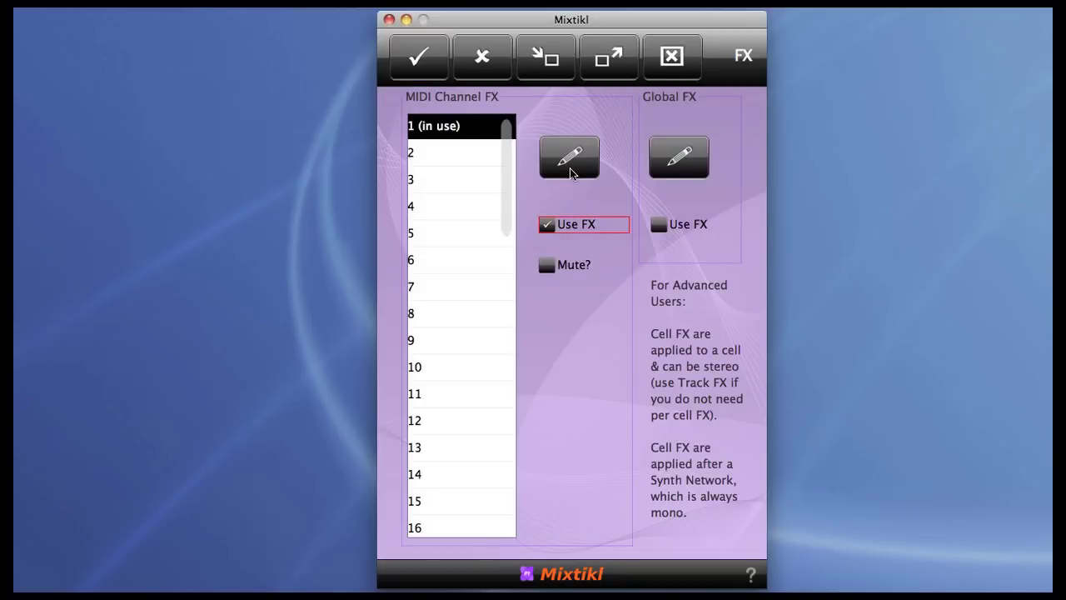
click(570, 172)
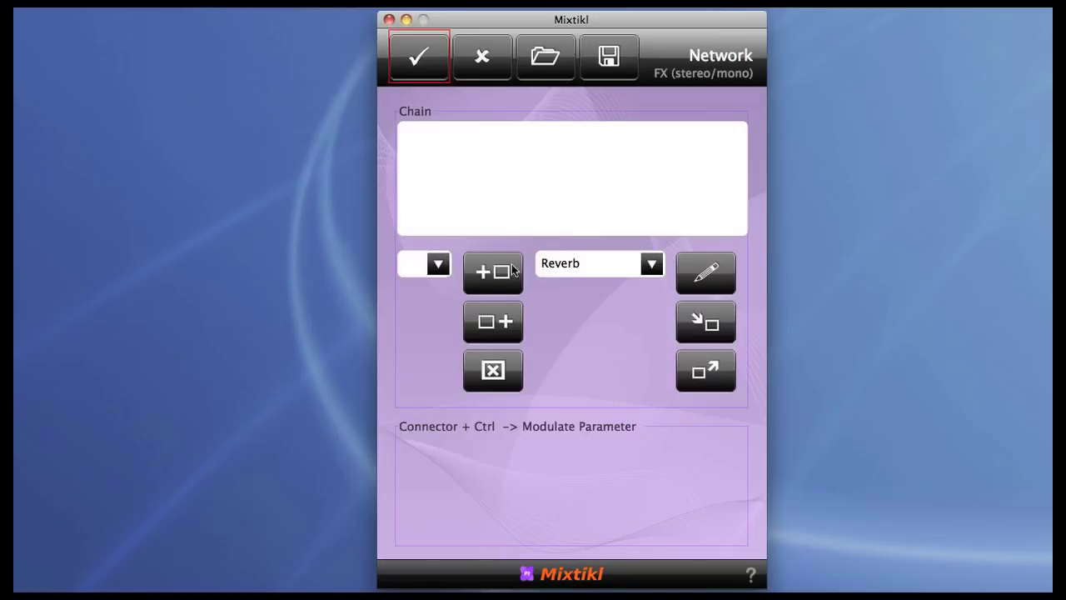
click(643, 265)
click(464, 152)
click(492, 263)
Set the Chorus to wet 0.490, dry 0.720 and rate 2.318 Hz, then confirm back to the grid.
double_click(564, 160)
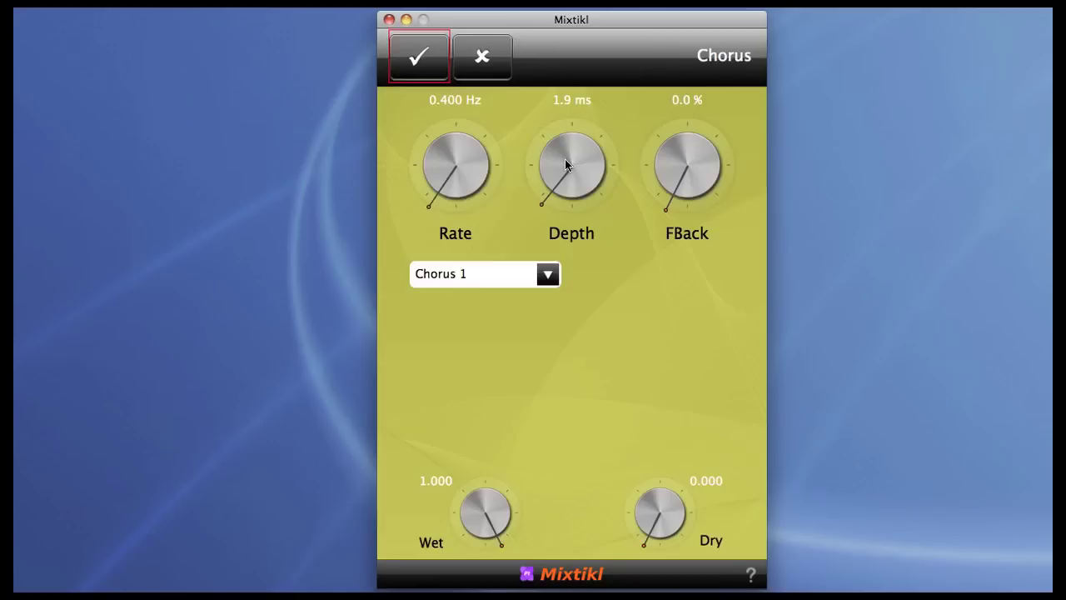
drag(486, 512, 308, 490)
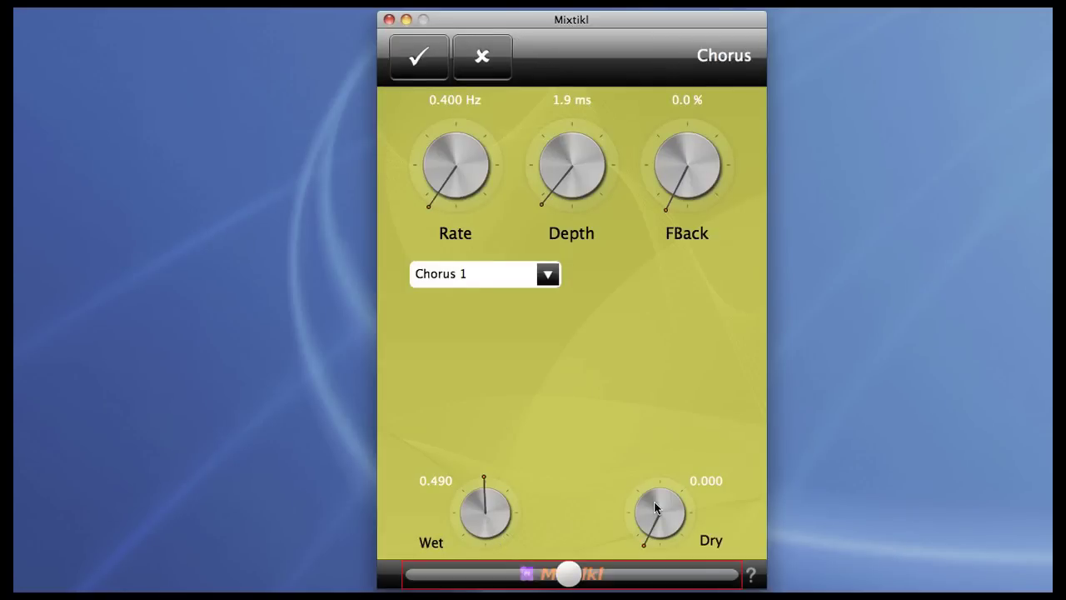
drag(656, 508, 835, 451)
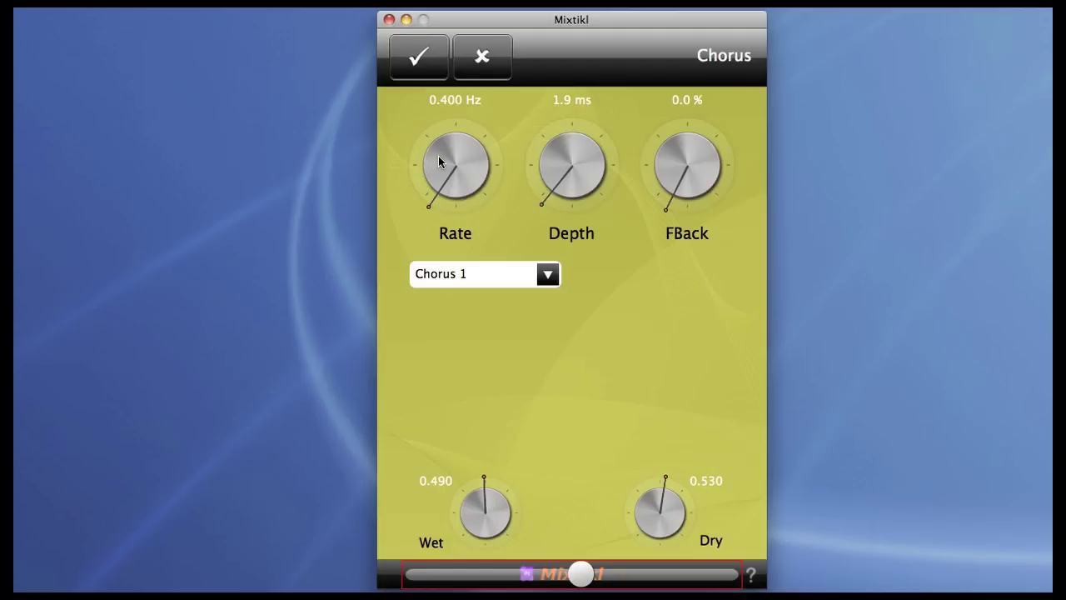
drag(440, 158, 487, 139)
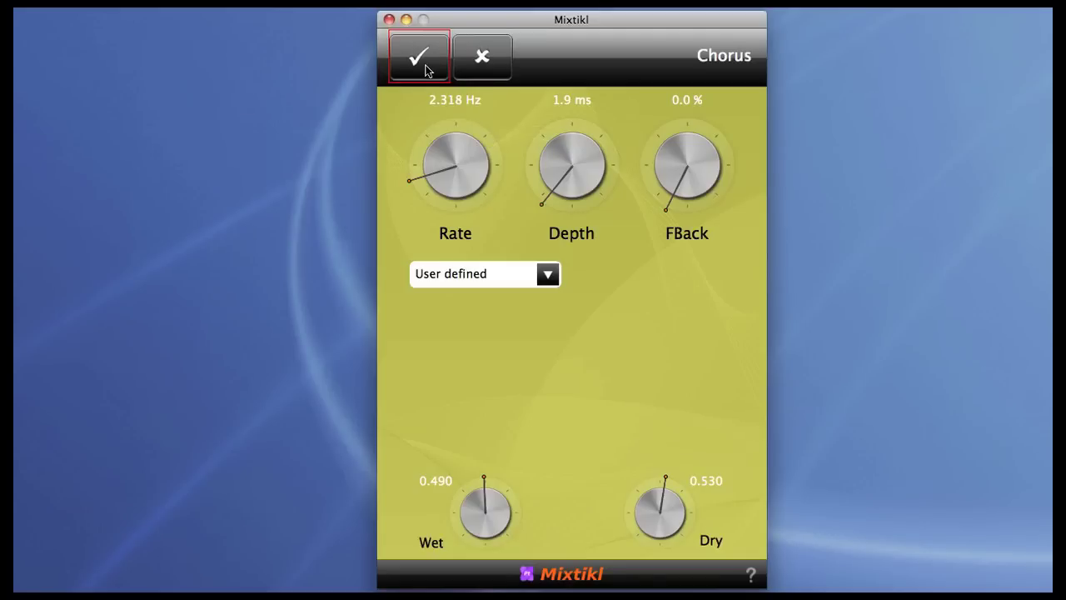
drag(657, 516, 725, 517)
click(433, 66)
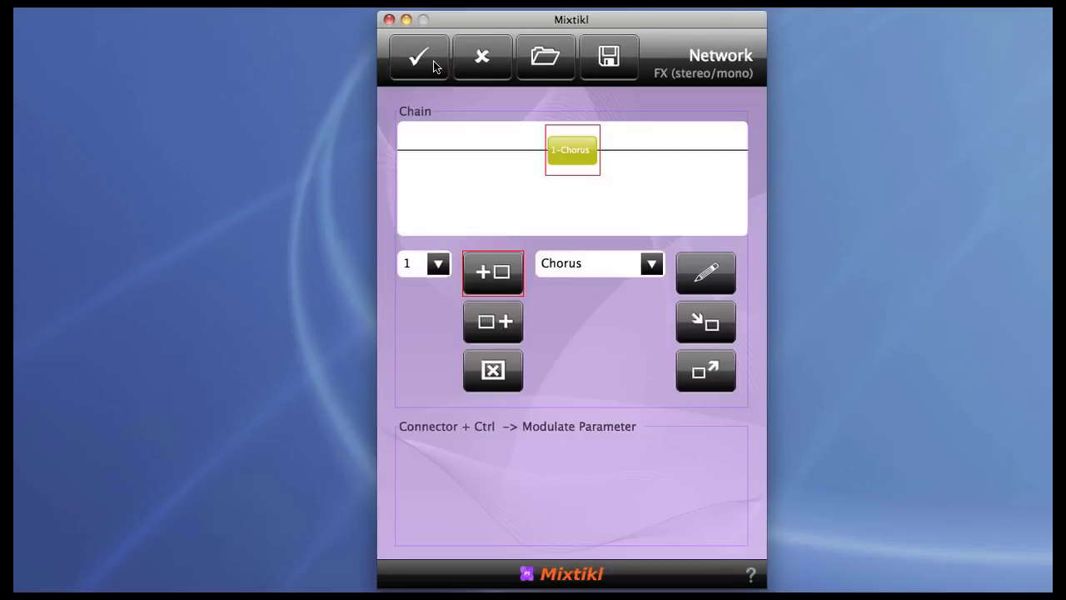
click(433, 66)
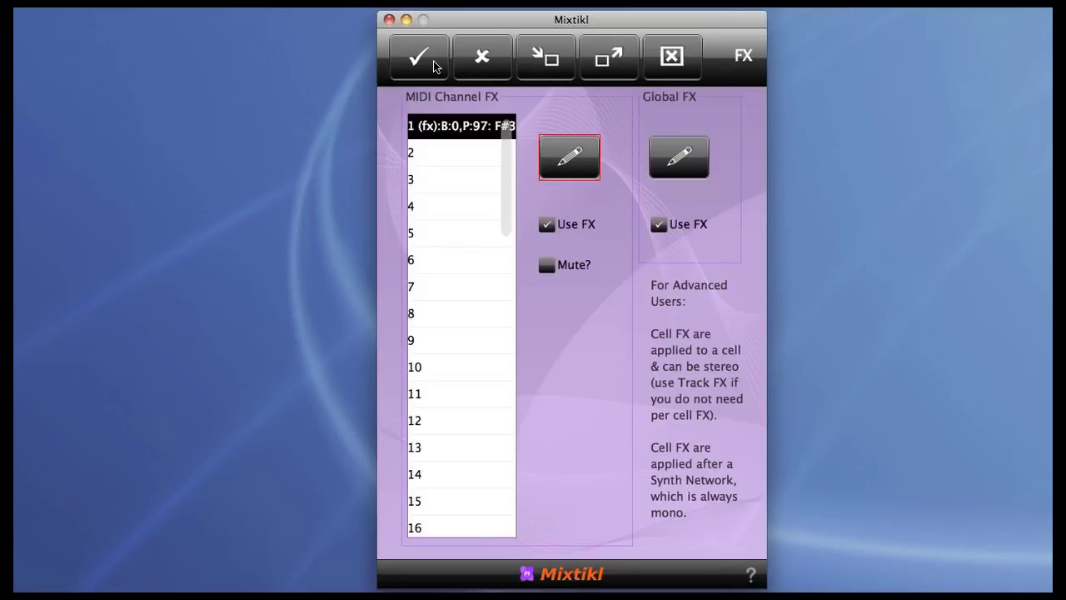
click(433, 66)
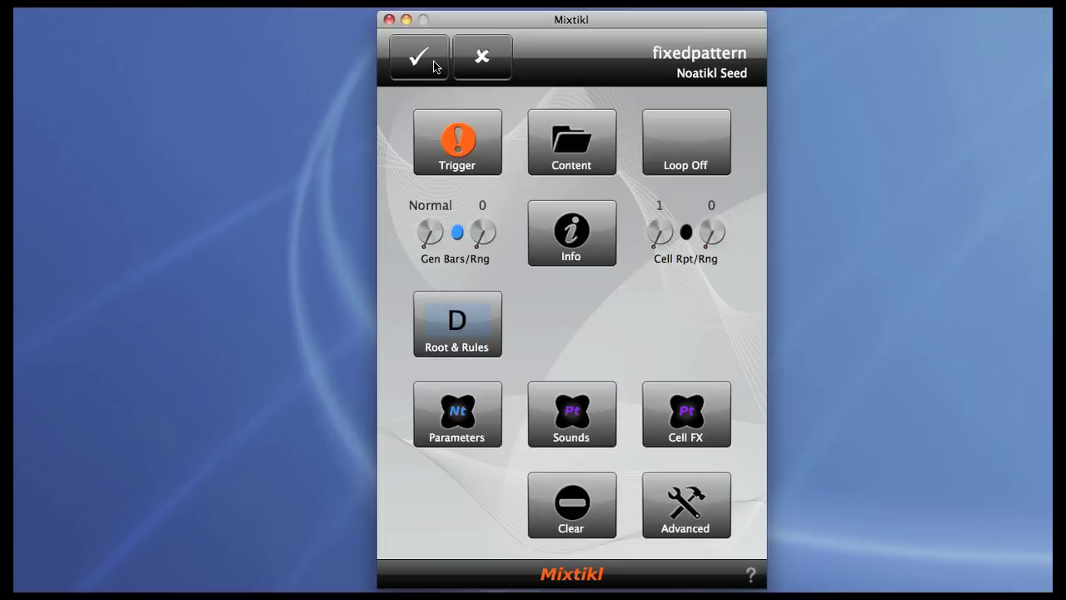
click(433, 67)
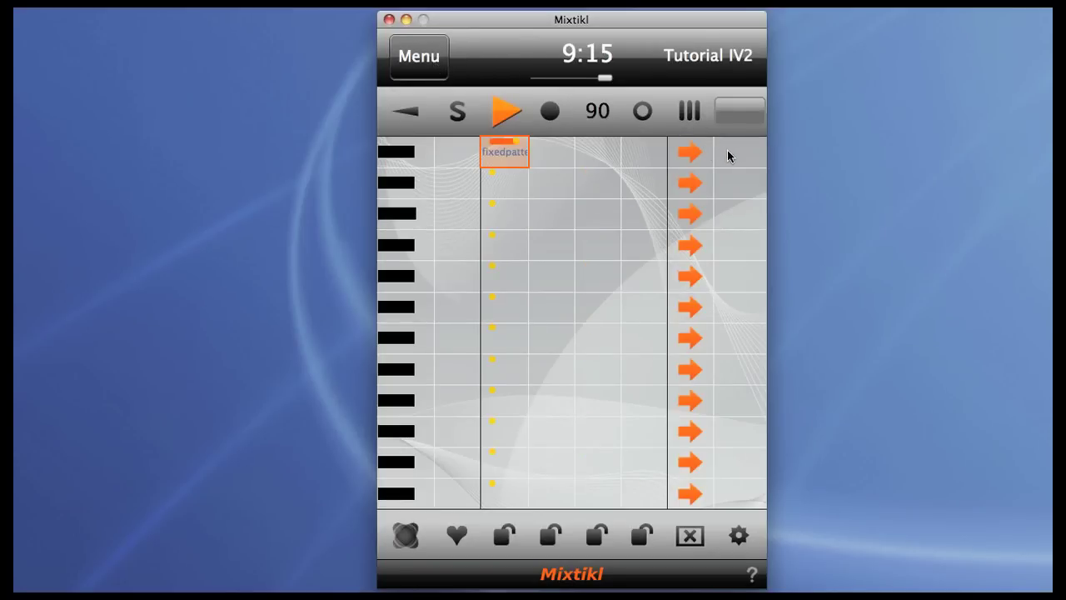
Choose the Reverb-9secs effect from the effects list.
click(727, 152)
scroll(727, 155, down, 15)
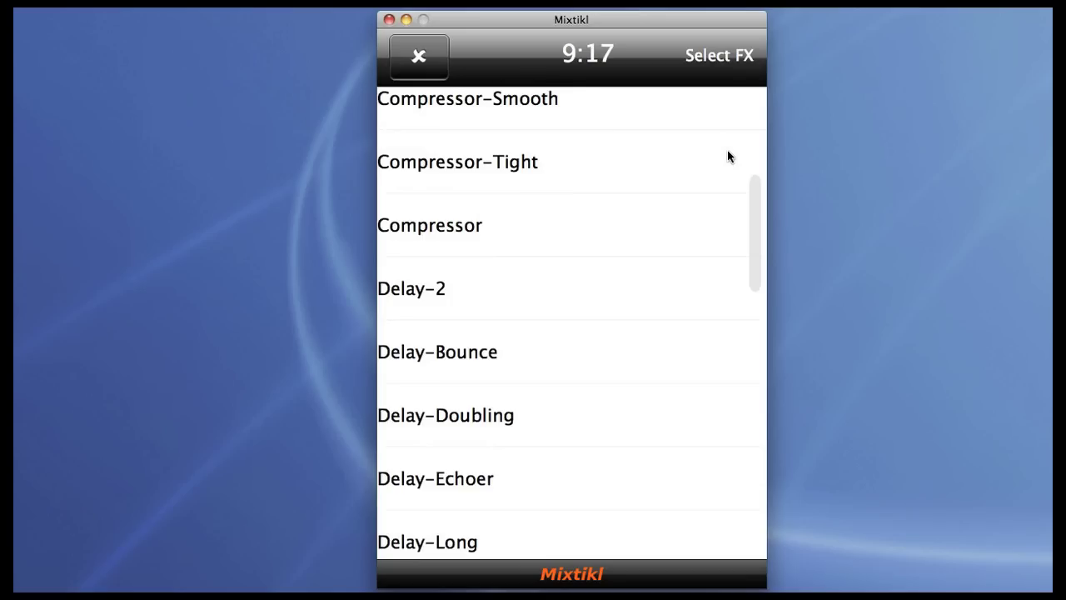
scroll(727, 156, down, 15)
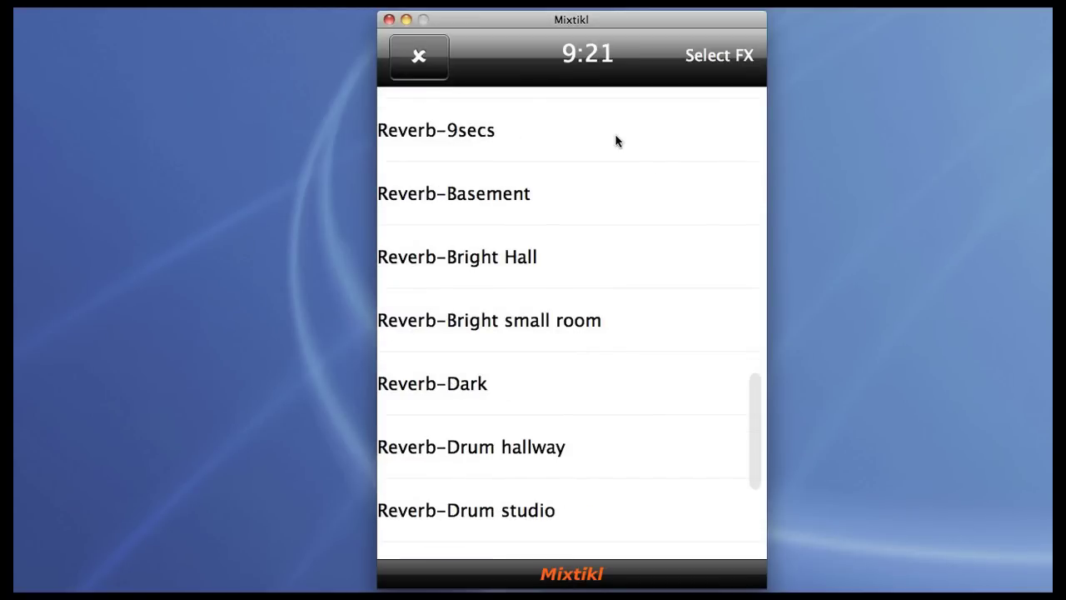
click(616, 140)
Set the reverb's Time to 4.25 sec, HF Damp to 0.08 and Low Cut to 0.89.
click(732, 155)
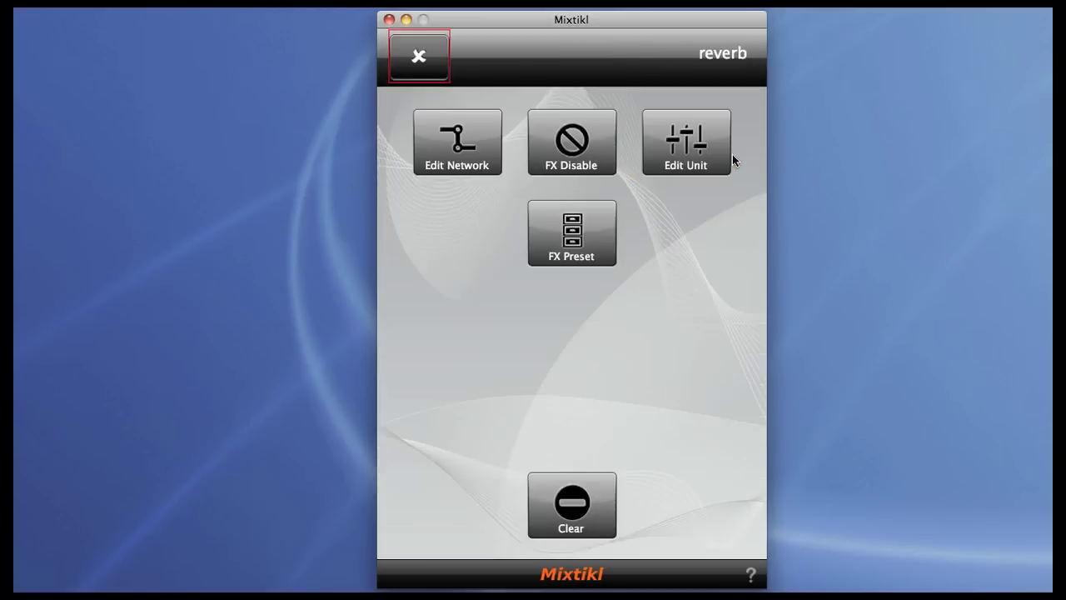
click(696, 154)
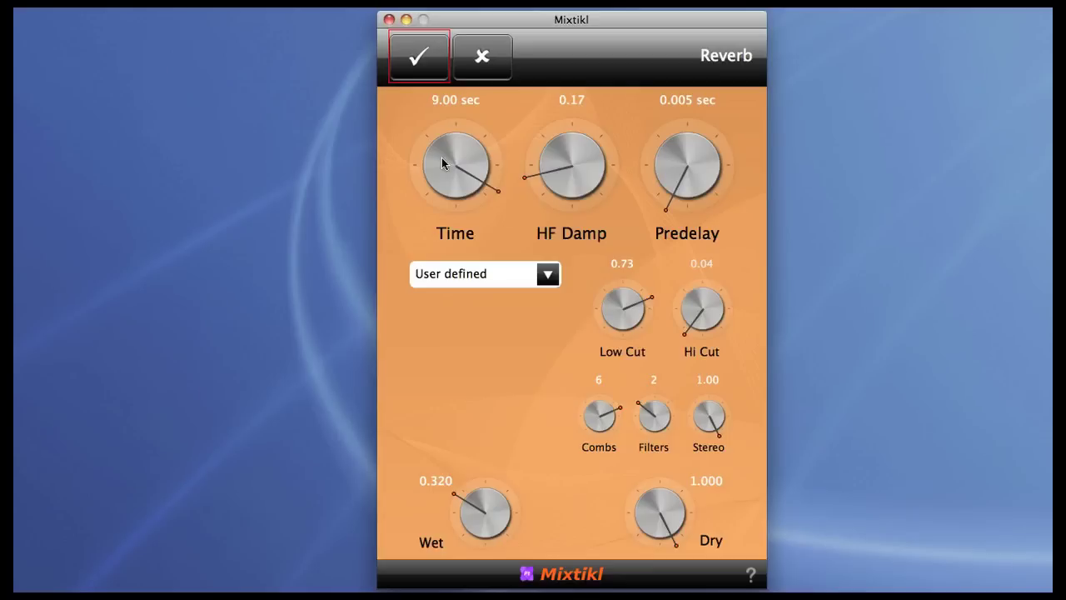
drag(445, 157, 289, 190)
drag(580, 173, 550, 168)
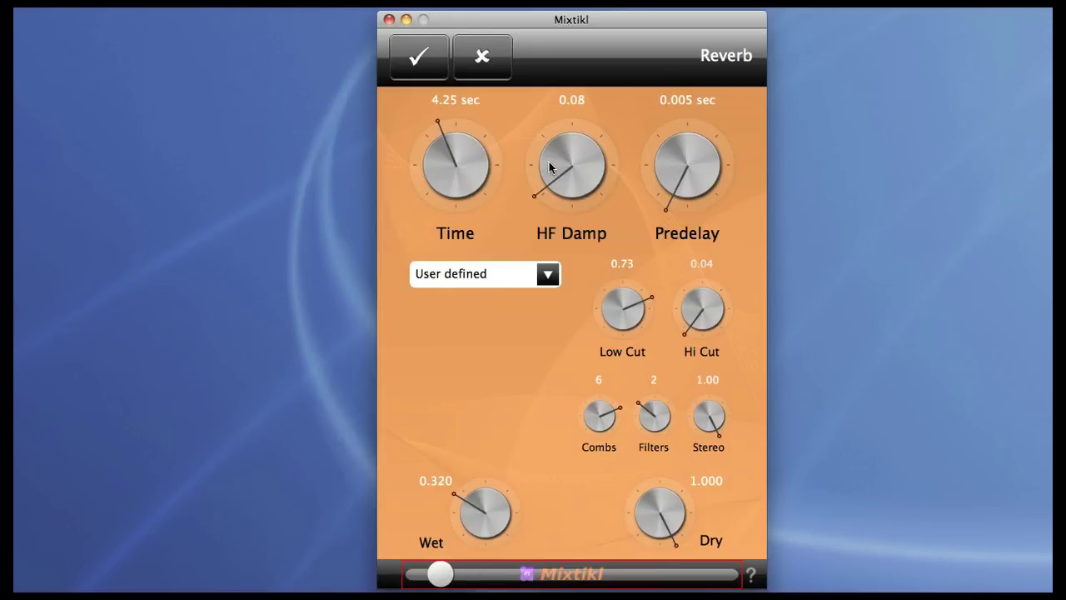
drag(626, 303, 689, 286)
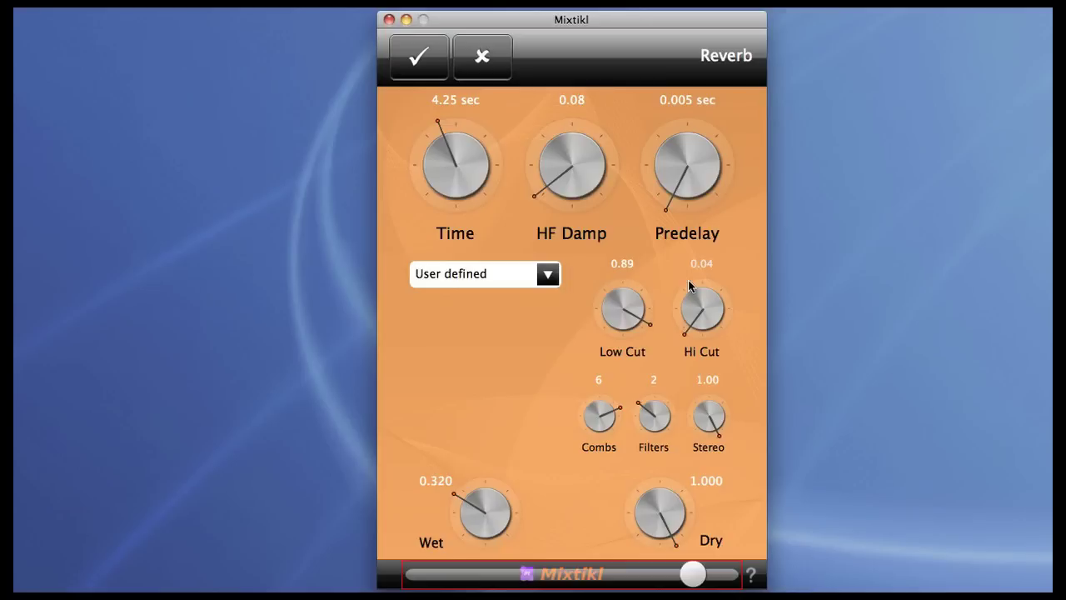
click(419, 56)
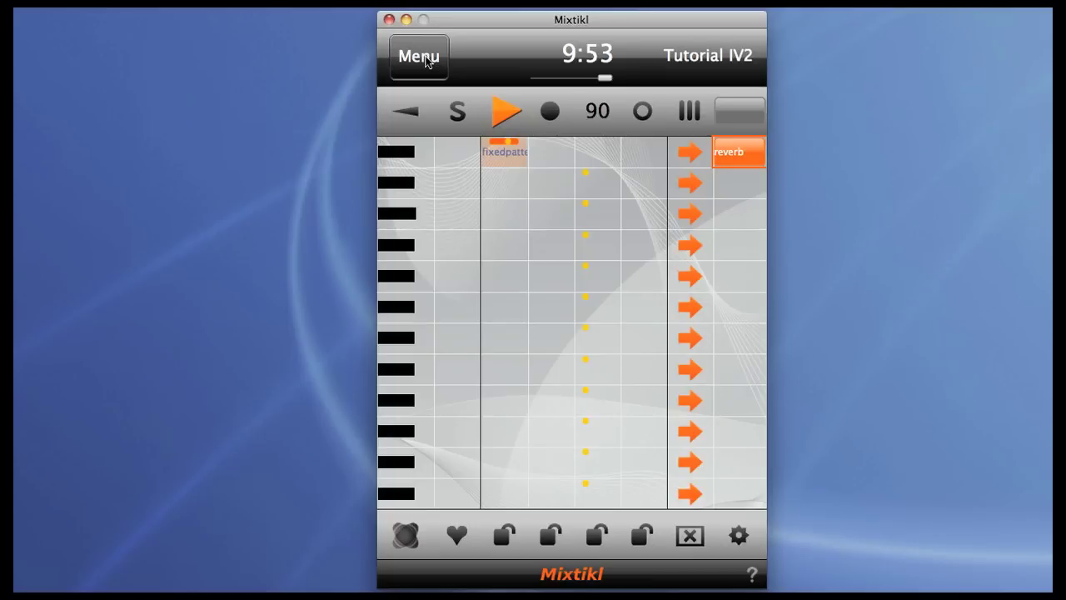
Open the fixedpattern cell's synth network and insert an Amplifier before 2-DSynth.
double_click(503, 166)
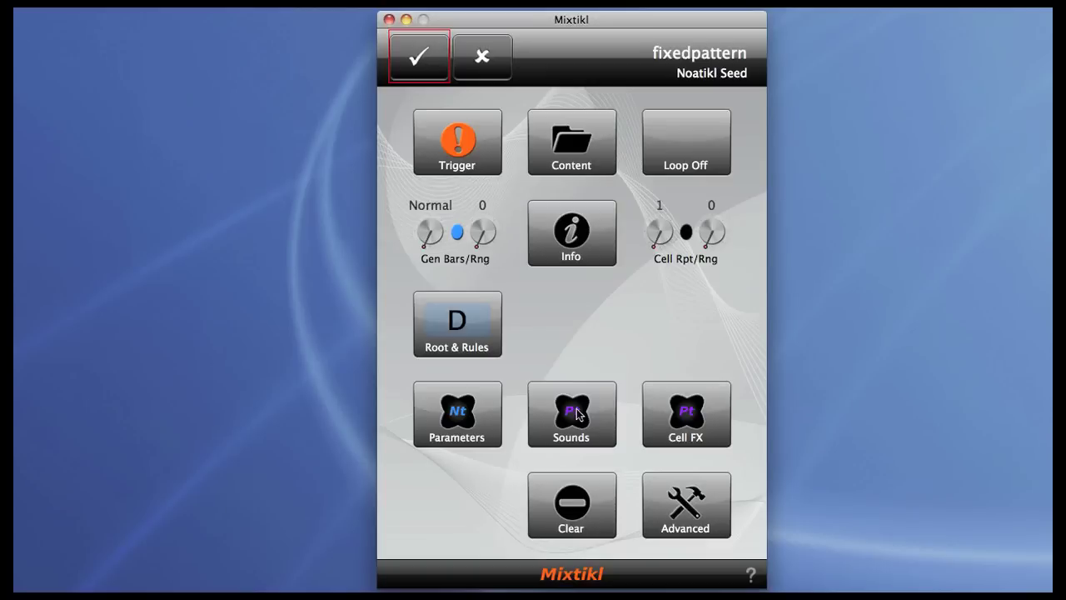
click(576, 408)
click(667, 148)
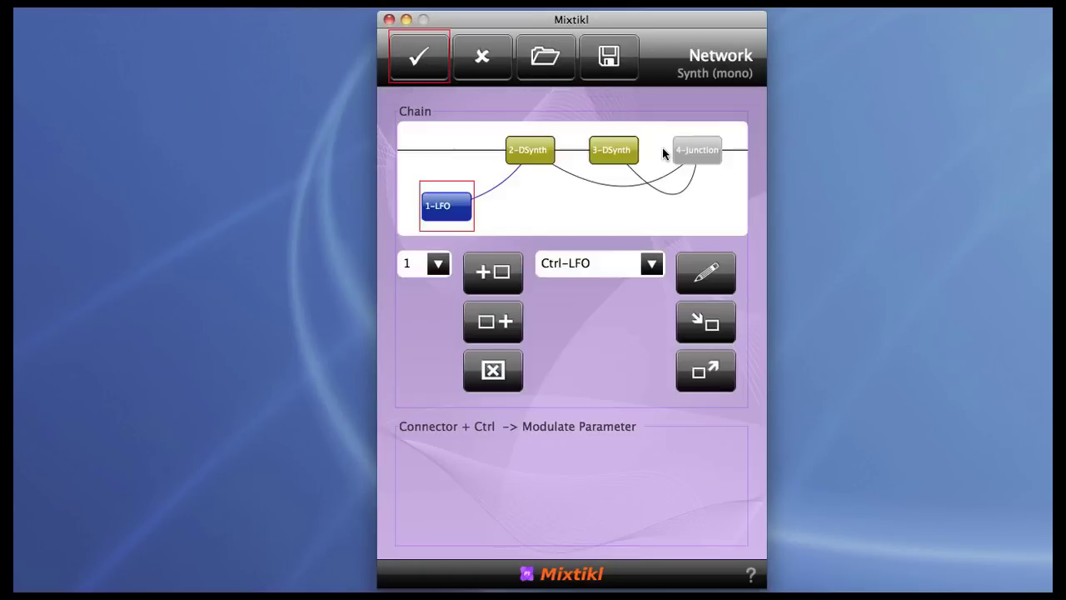
click(518, 159)
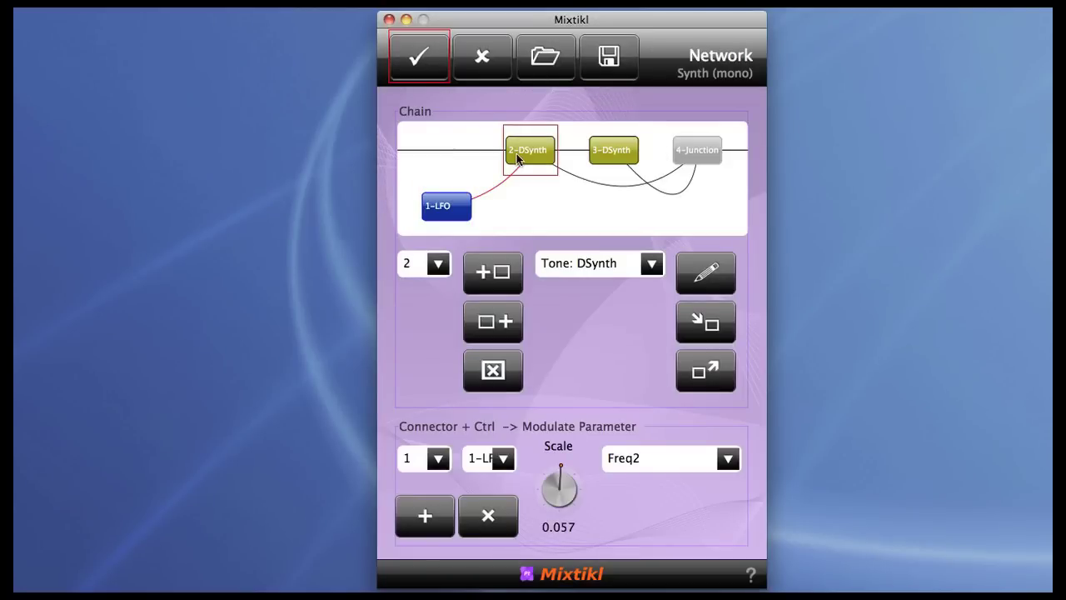
click(643, 275)
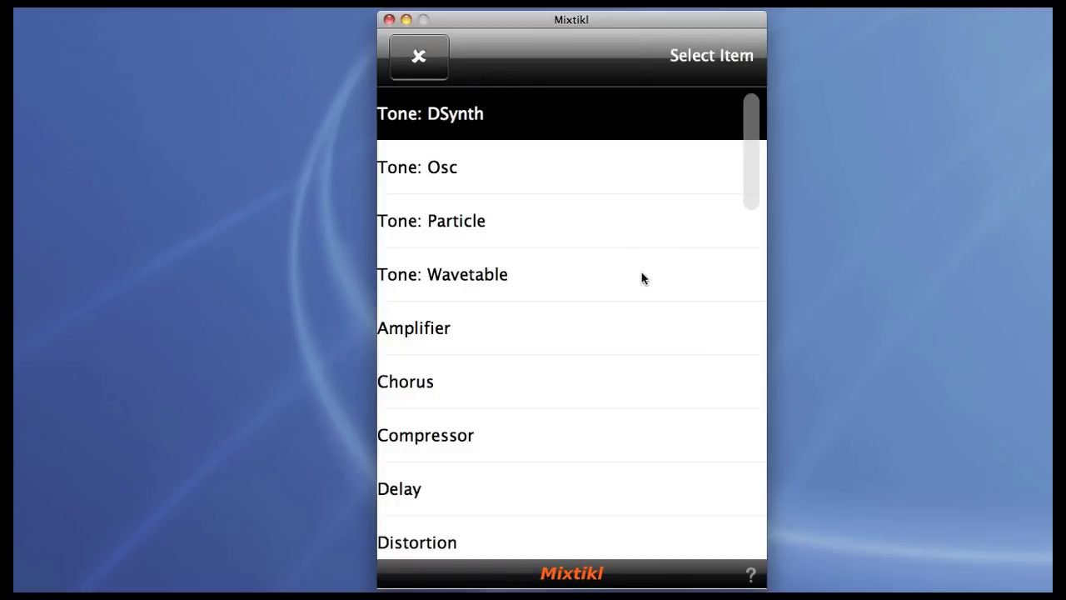
click(594, 327)
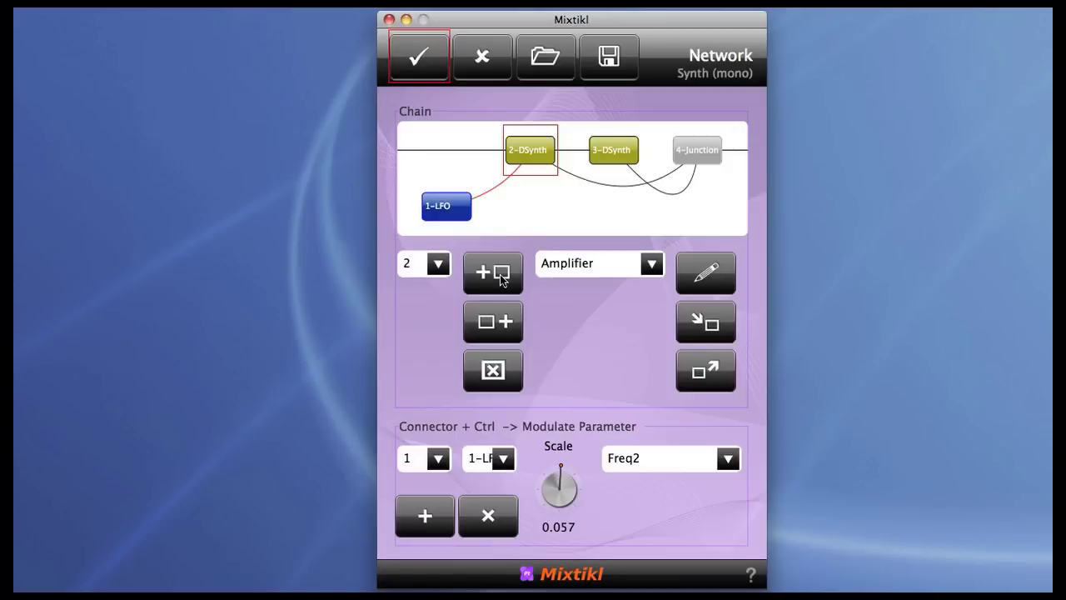
click(500, 275)
Insert a Tone: Wavetable unit ahead of the Amplifier.
click(652, 271)
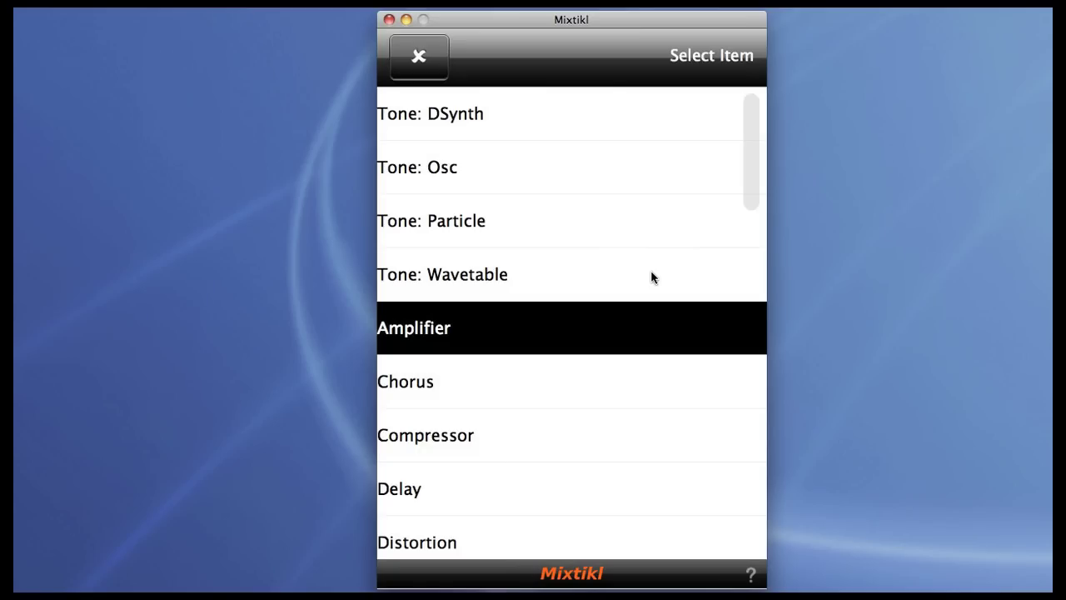
click(651, 273)
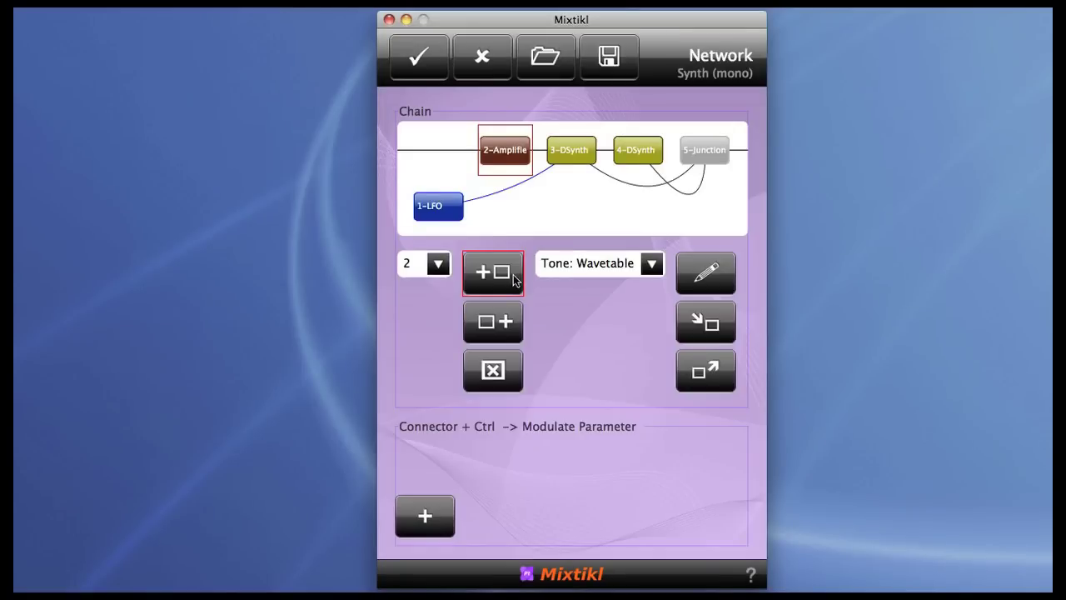
click(514, 280)
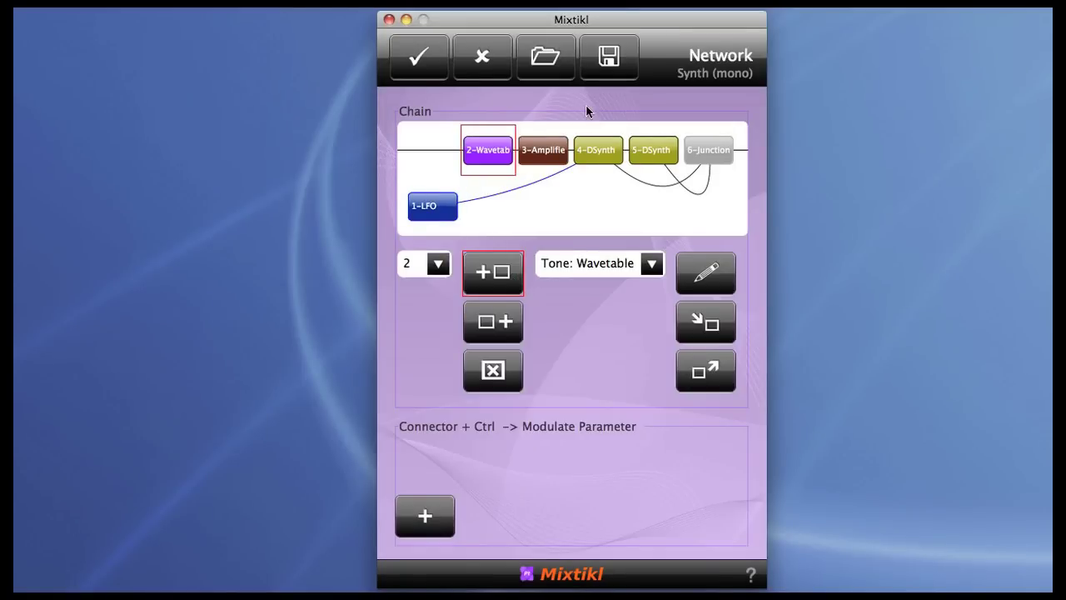
click(551, 163)
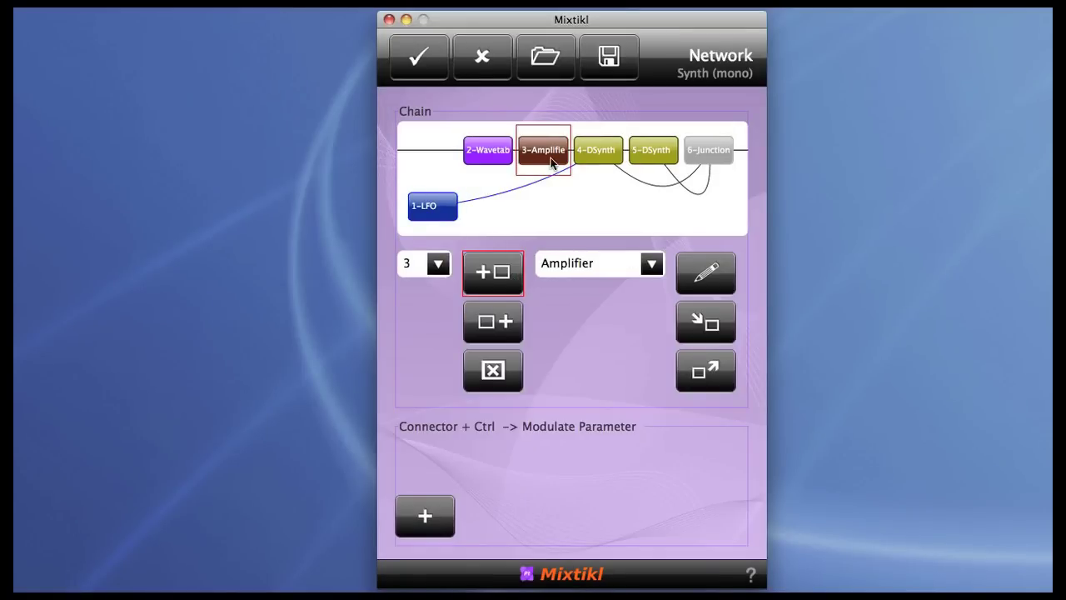
Add a second 6-Junction input fed by 3-Amplifier at scale 1.076.
click(718, 155)
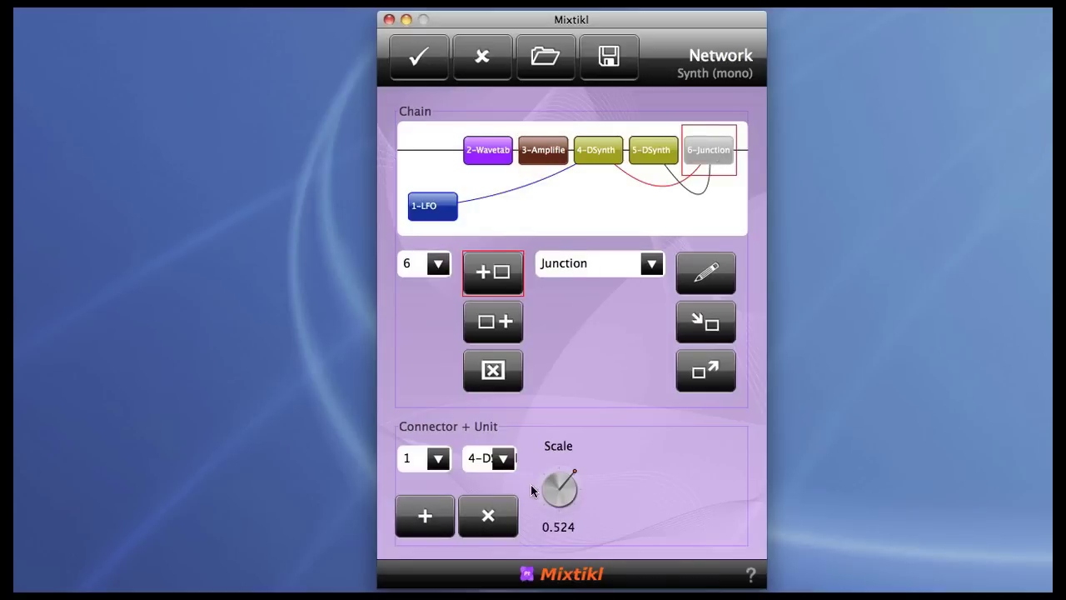
click(440, 519)
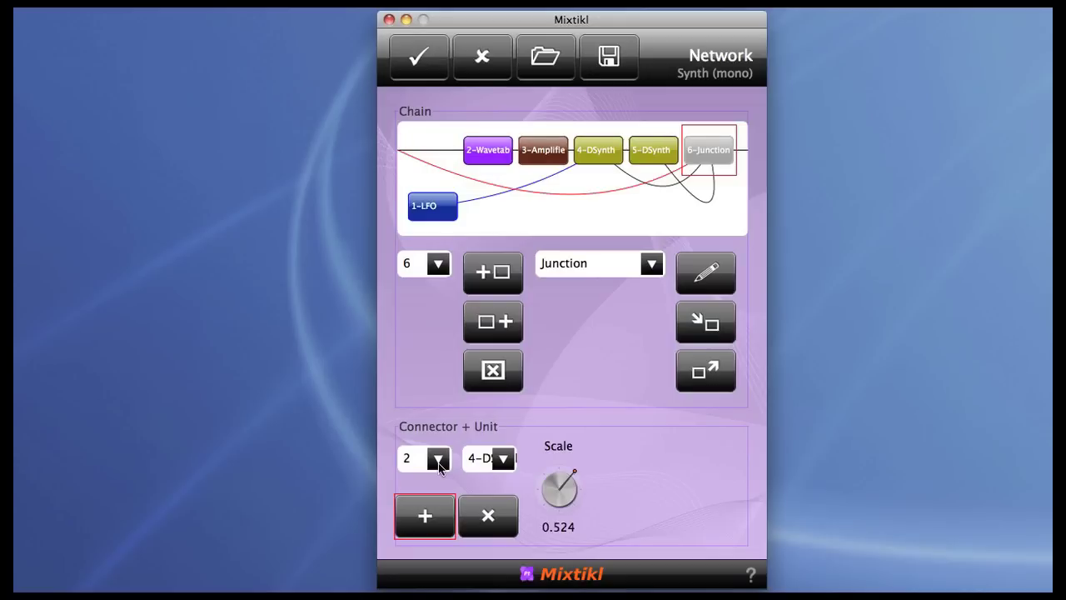
click(498, 465)
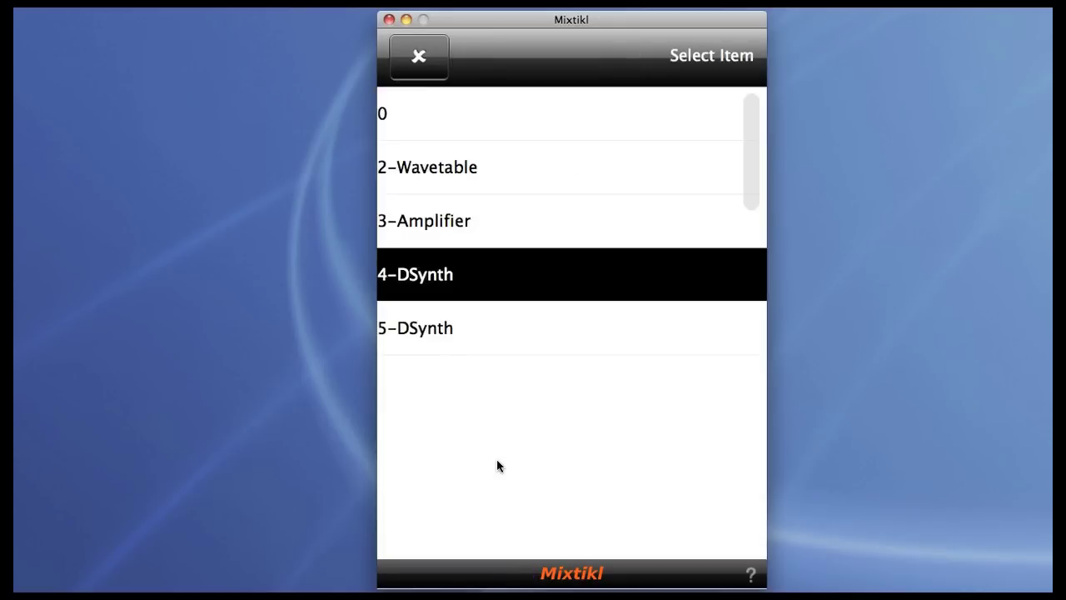
click(545, 160)
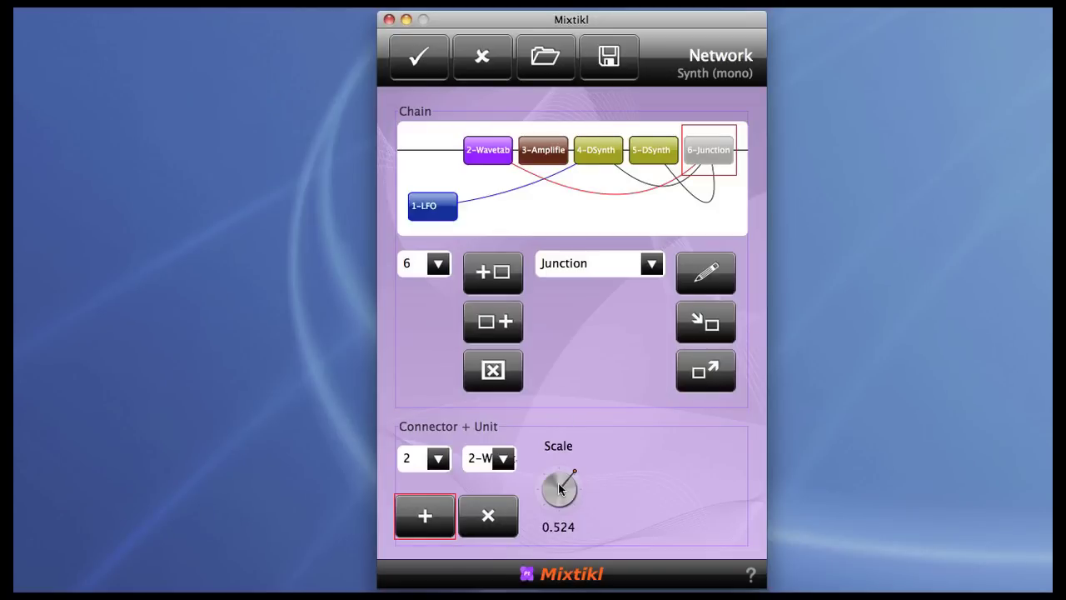
drag(560, 489, 606, 479)
click(500, 459)
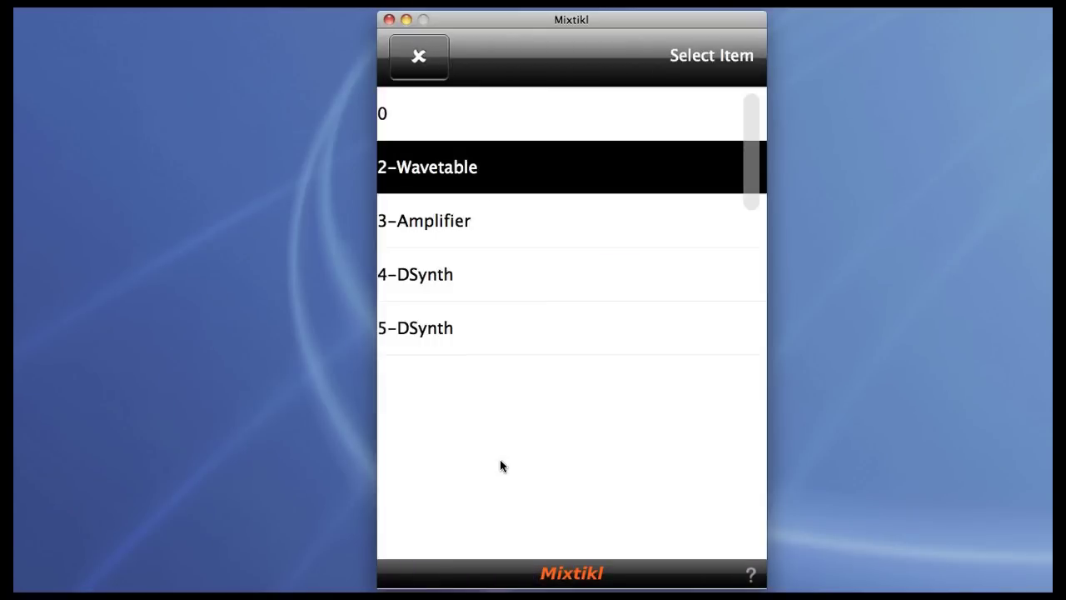
click(440, 220)
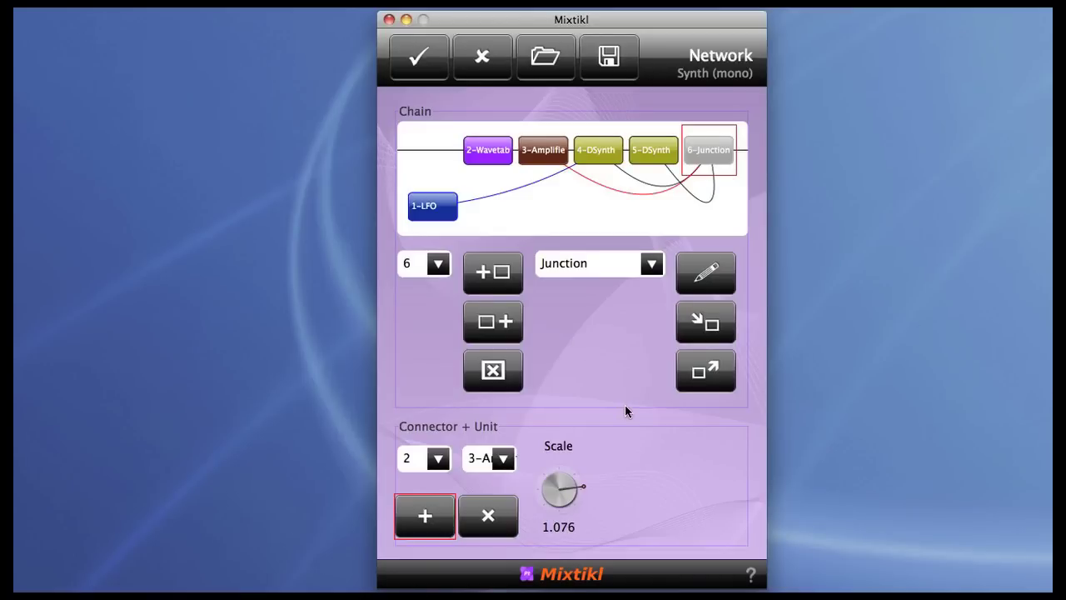
Load patch 050-SynthStrings 1 into 2-Wavetable with a +1 octave offset and confirm.
click(488, 159)
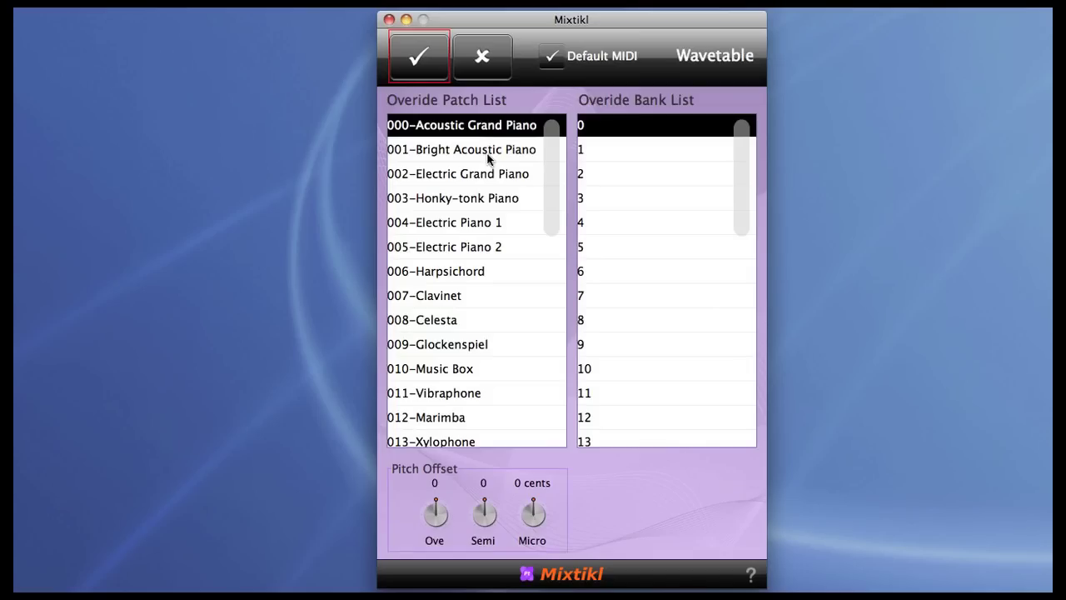
scroll(489, 159, down, 3)
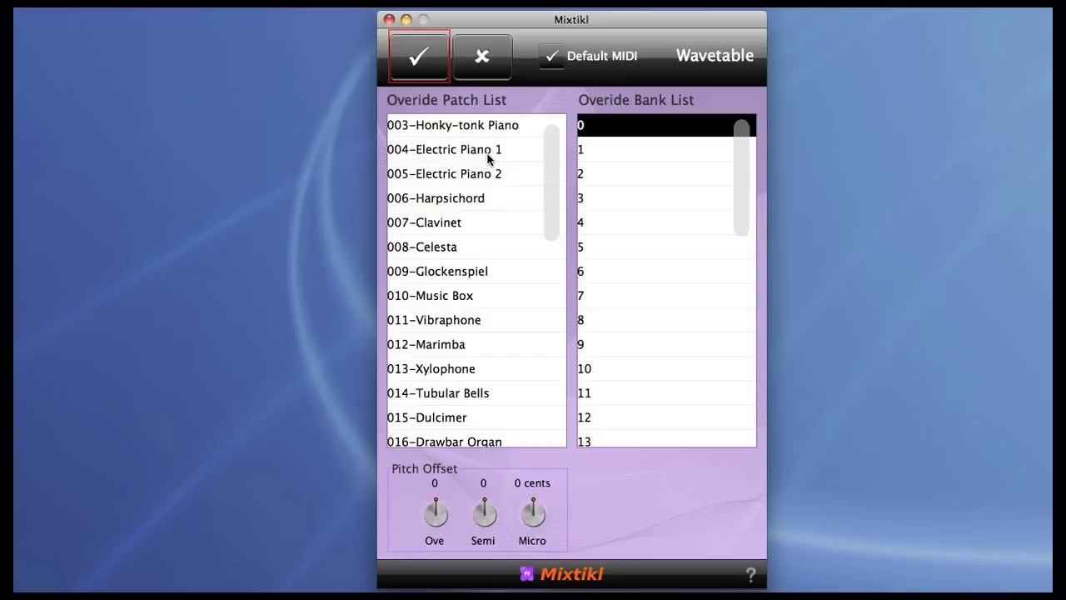
scroll(488, 158, down, 20)
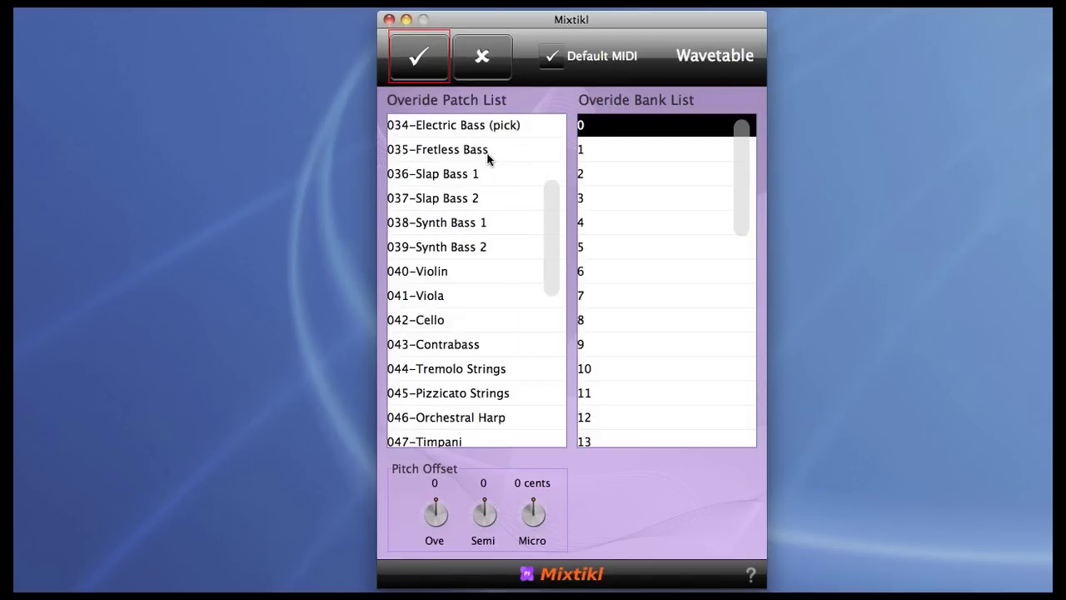
scroll(488, 159, down, 11)
scroll(488, 159, down, 1)
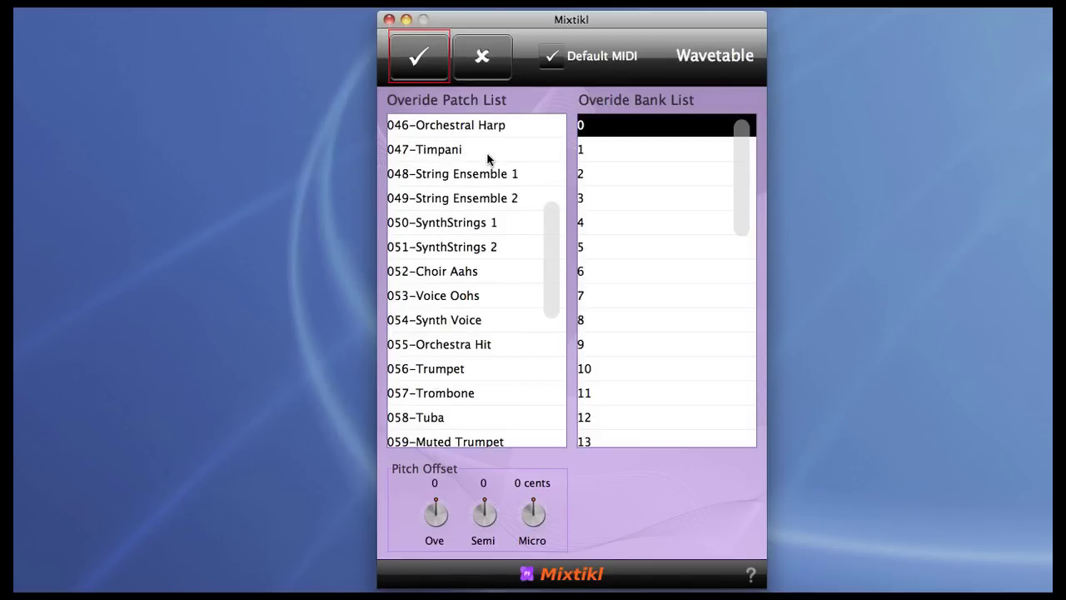
click(458, 227)
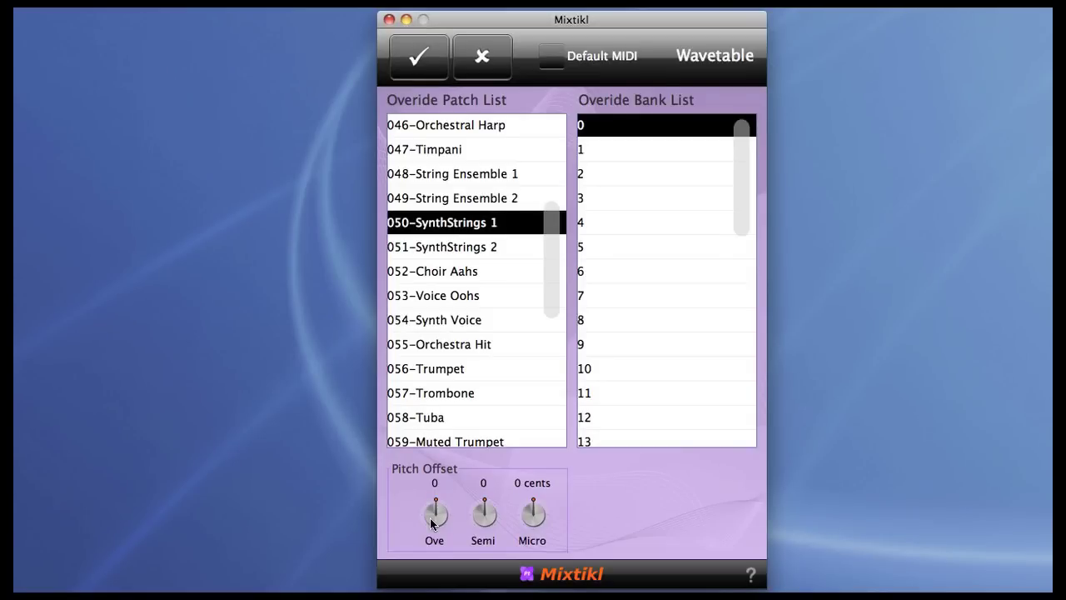
drag(430, 517, 487, 503)
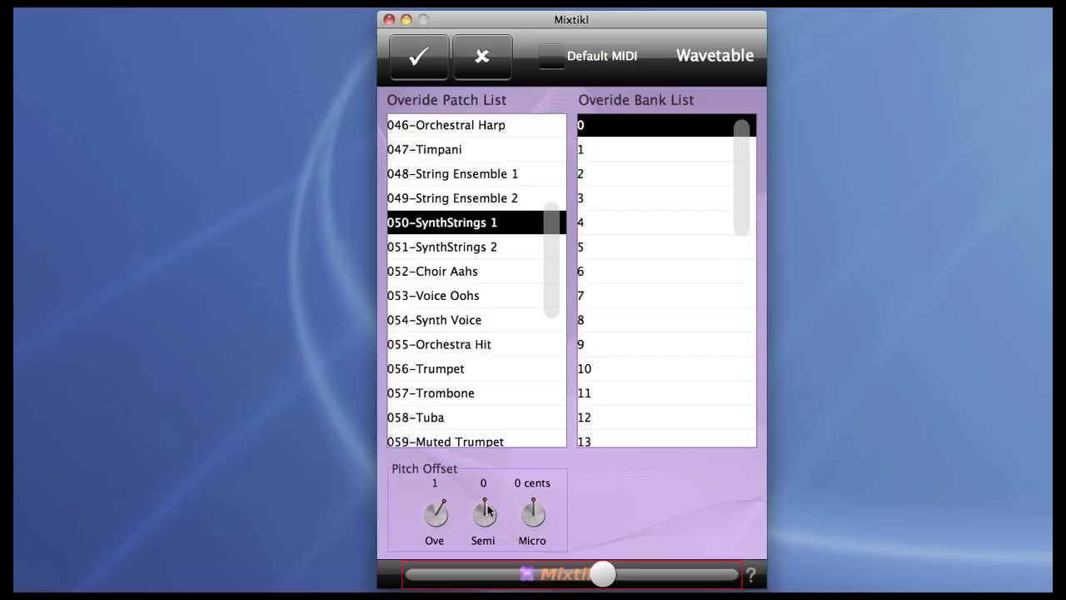
click(419, 56)
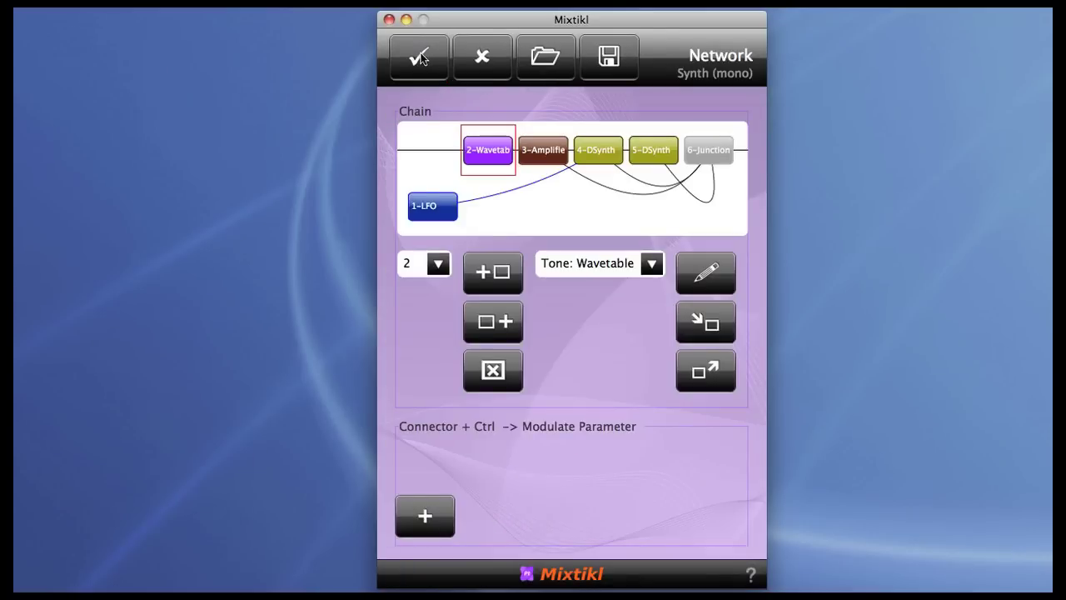
Set the 3-Amplifier's Gain from 1.00 to 2.87 and confirm it.
double_click(542, 154)
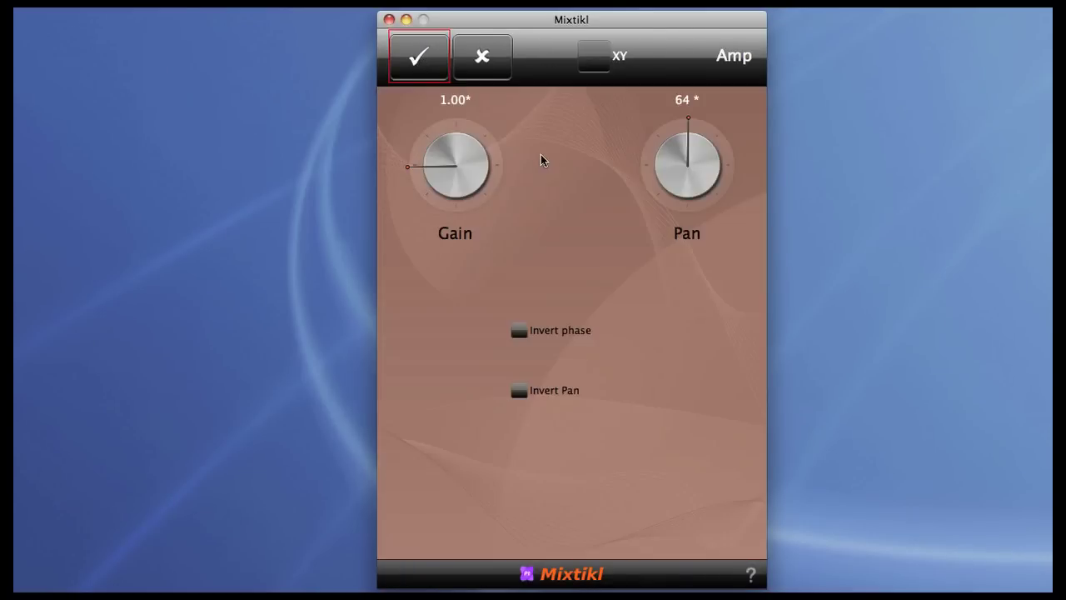
mouse_move(467, 158)
drag(468, 155, 599, 151)
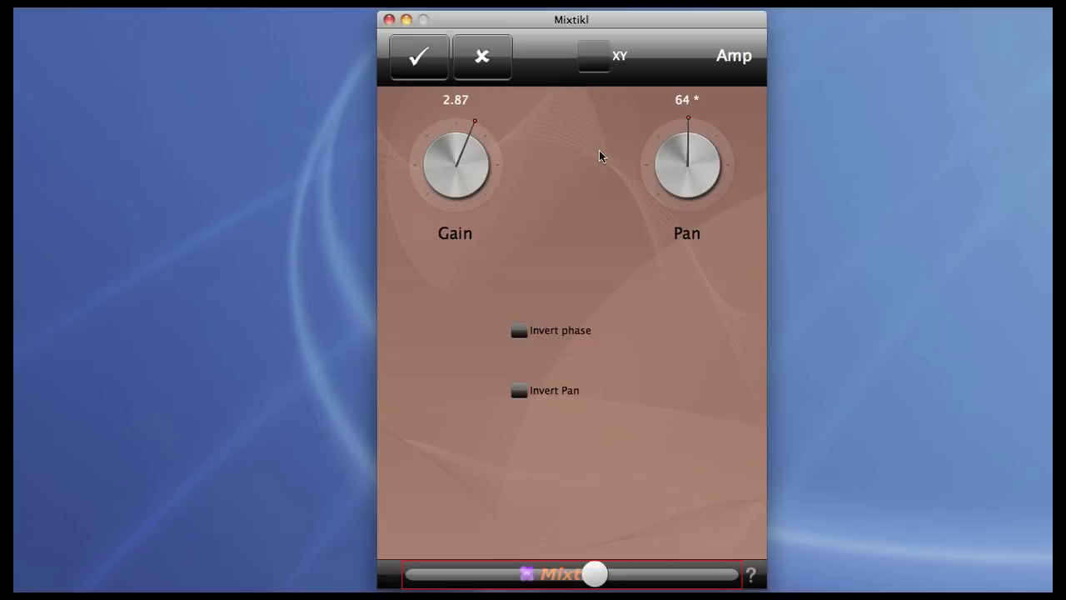
click(414, 62)
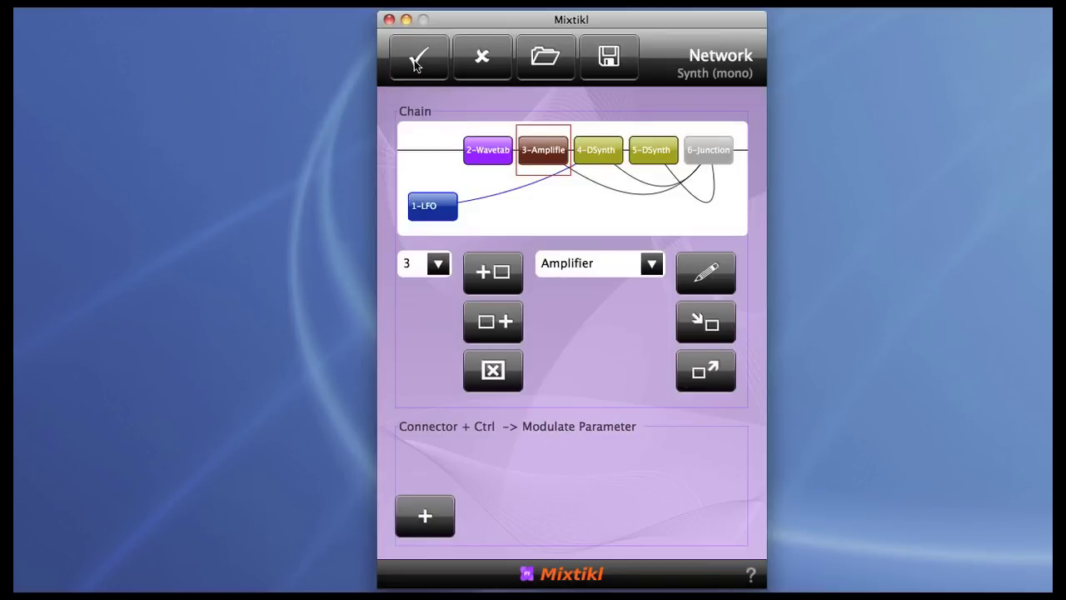
Add a Ctrl-Amplifier node to the synth chain, then delete it again.
click(647, 267)
scroll(647, 277, down, 10)
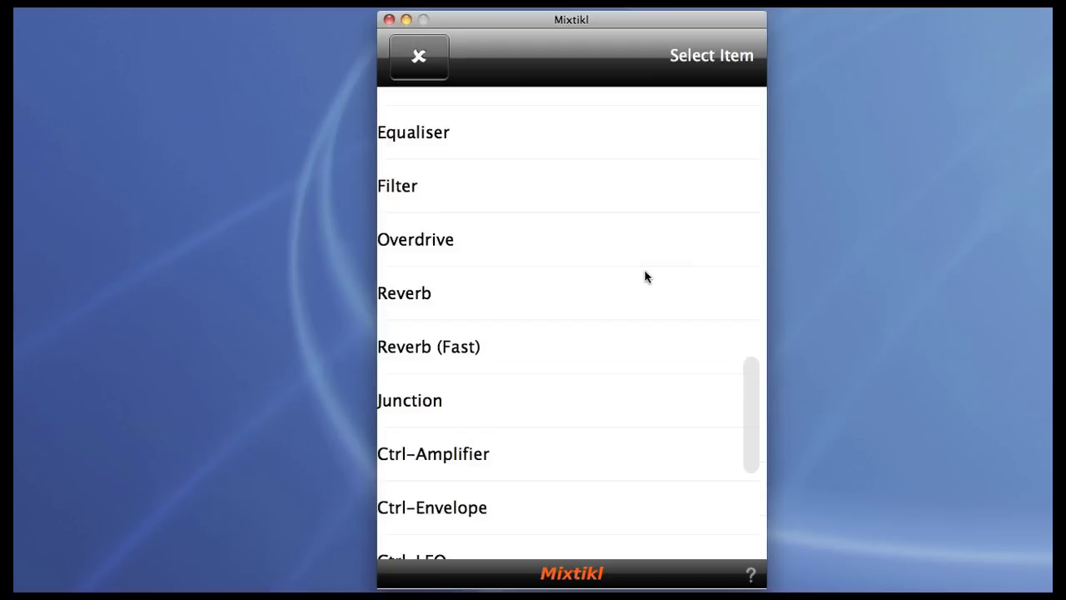
click(511, 320)
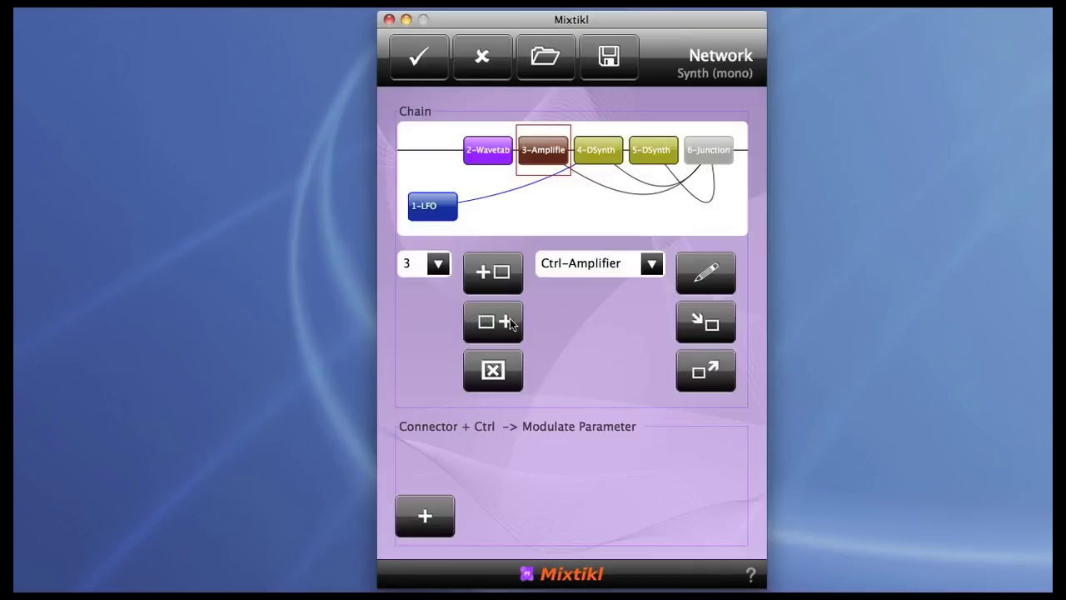
click(498, 280)
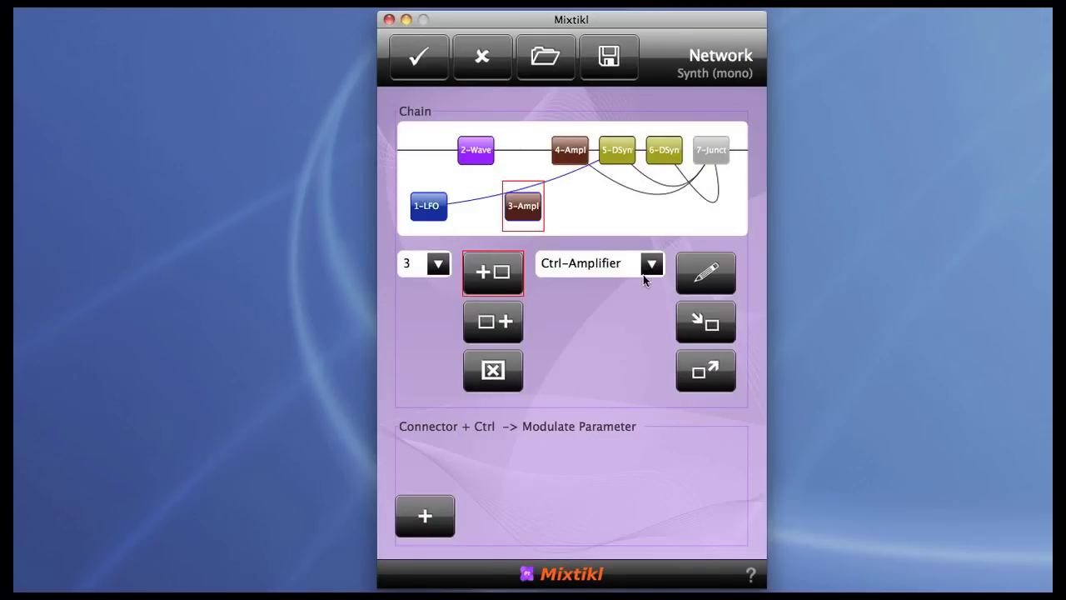
click(497, 381)
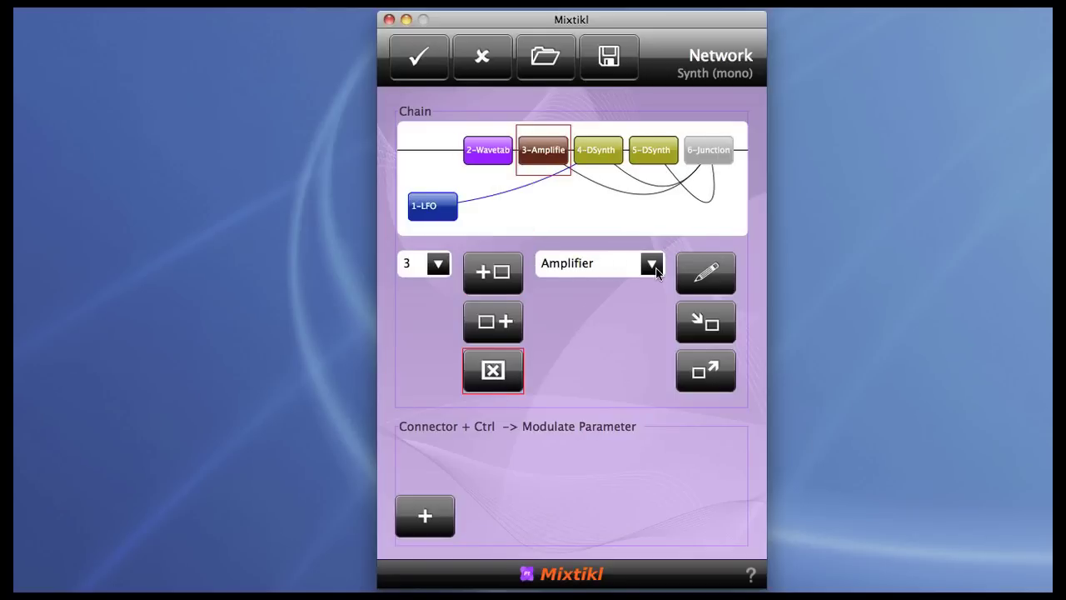
Insert a Ctrl-Envelope node, creating 3-Envelope and shifting the Amplifier to 4-Amplifier.
click(651, 265)
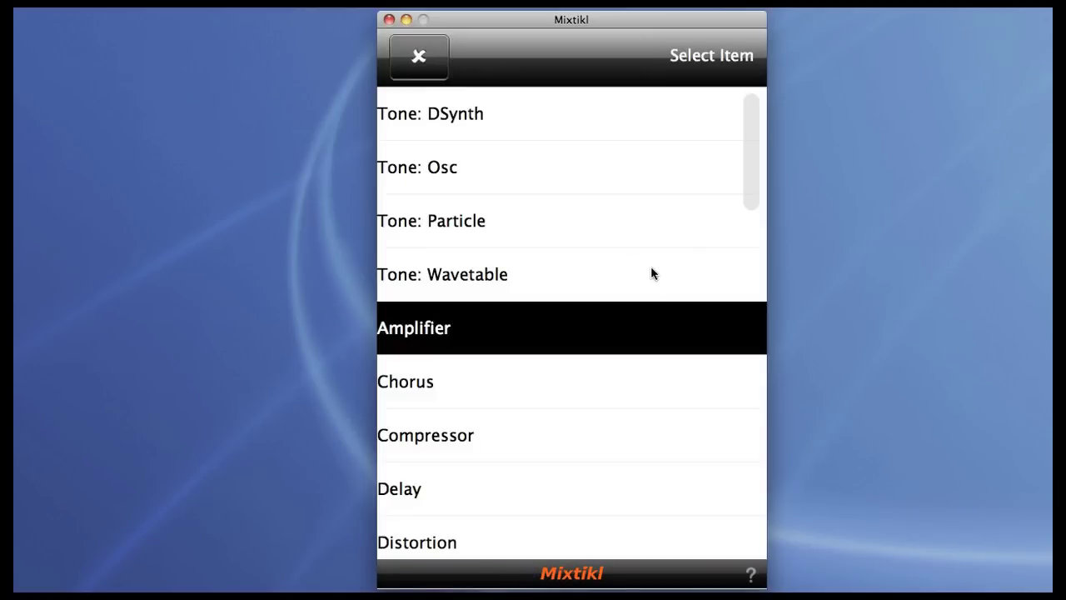
scroll(652, 269, down, 10)
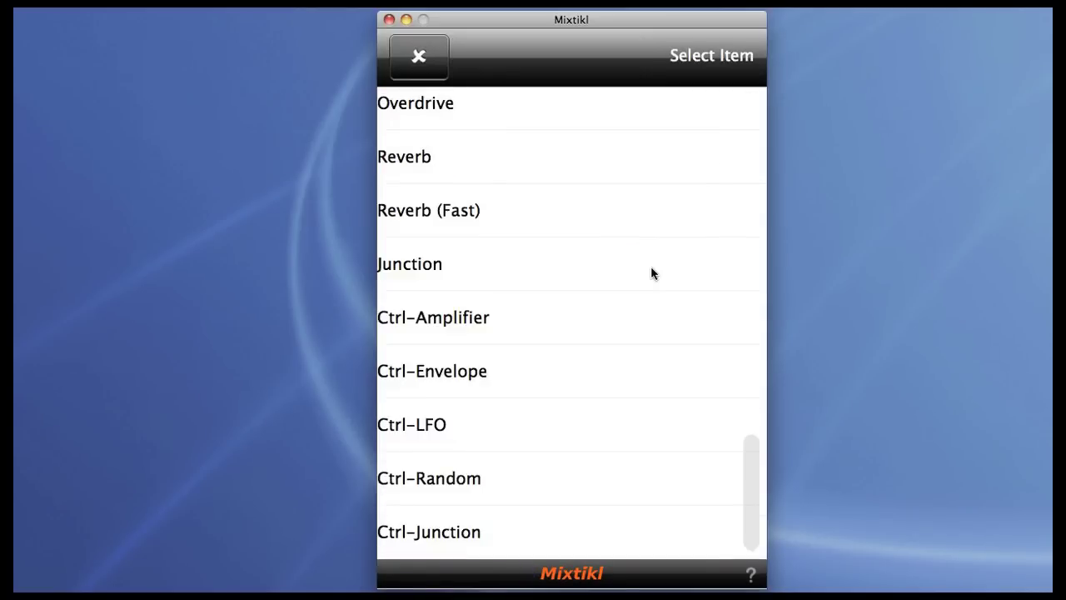
click(540, 373)
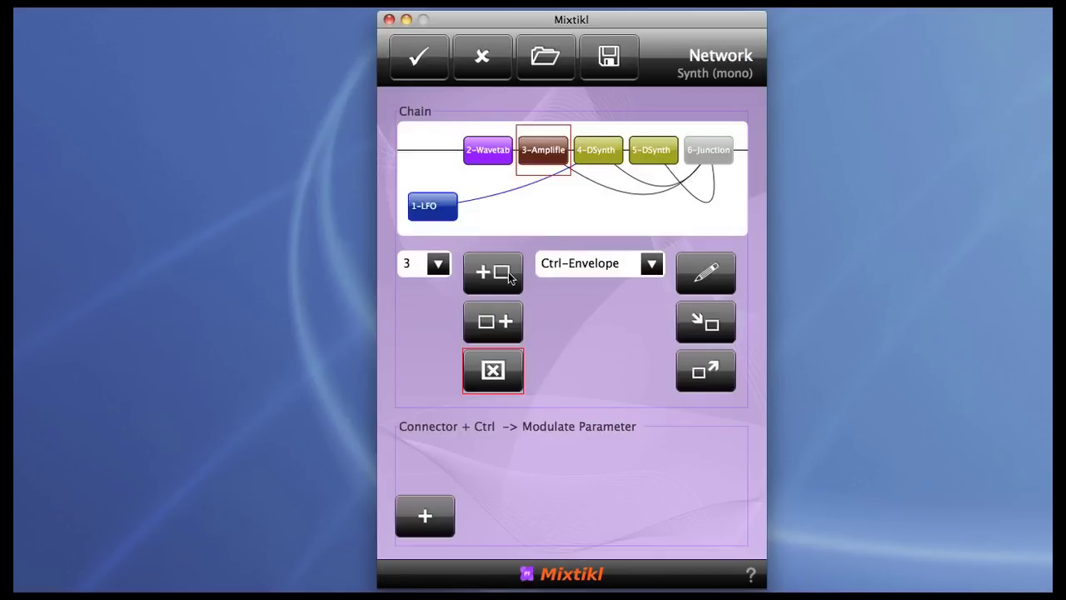
click(510, 278)
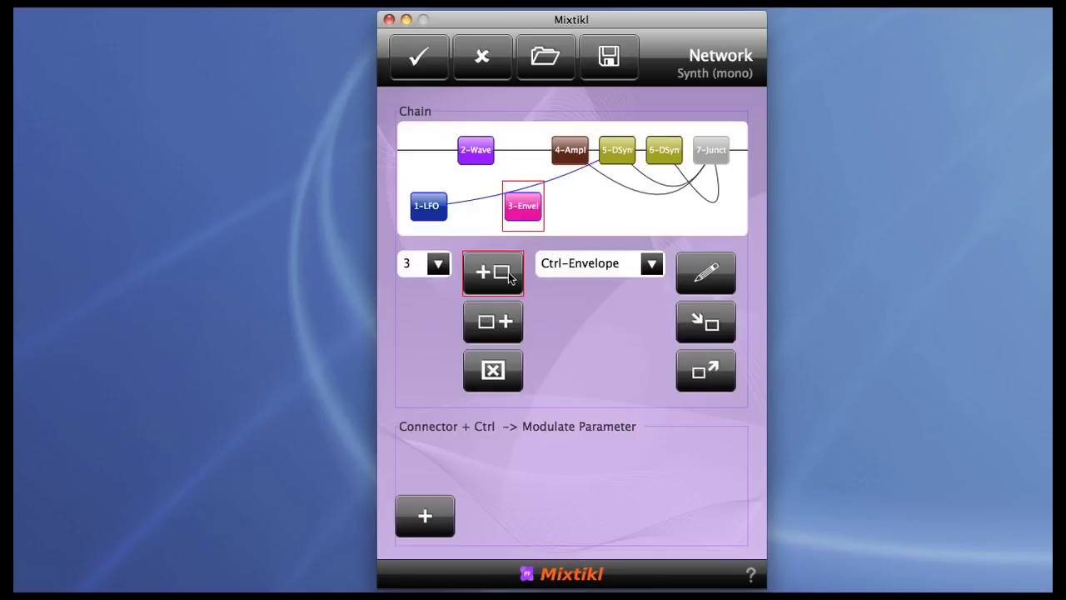
Add a modulation connection on 4-Amplifier with 3-Envelope as its source, targeting Scale.
click(582, 154)
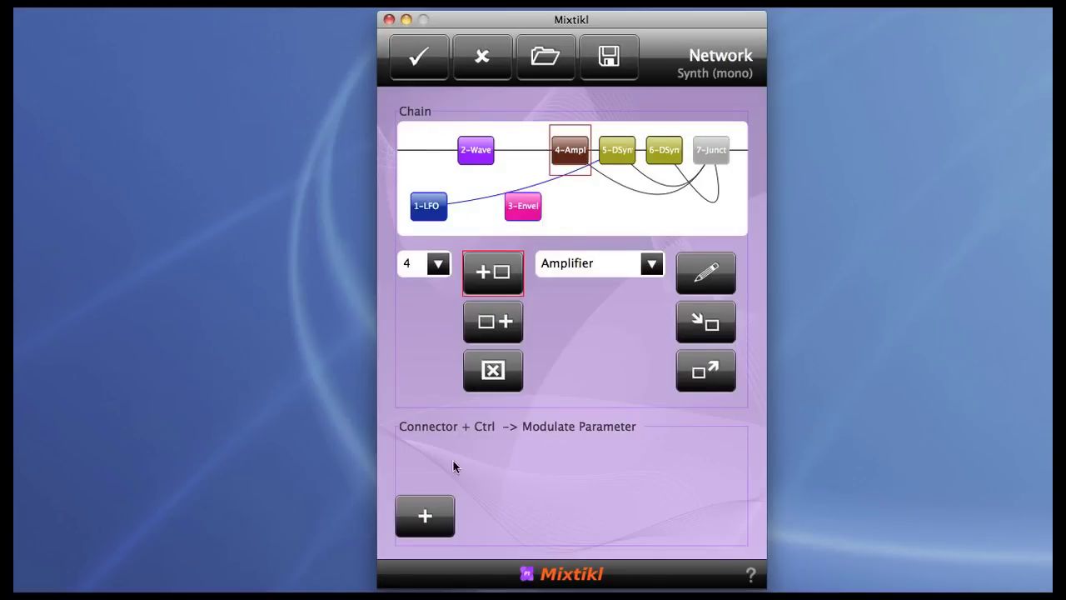
click(426, 524)
click(497, 466)
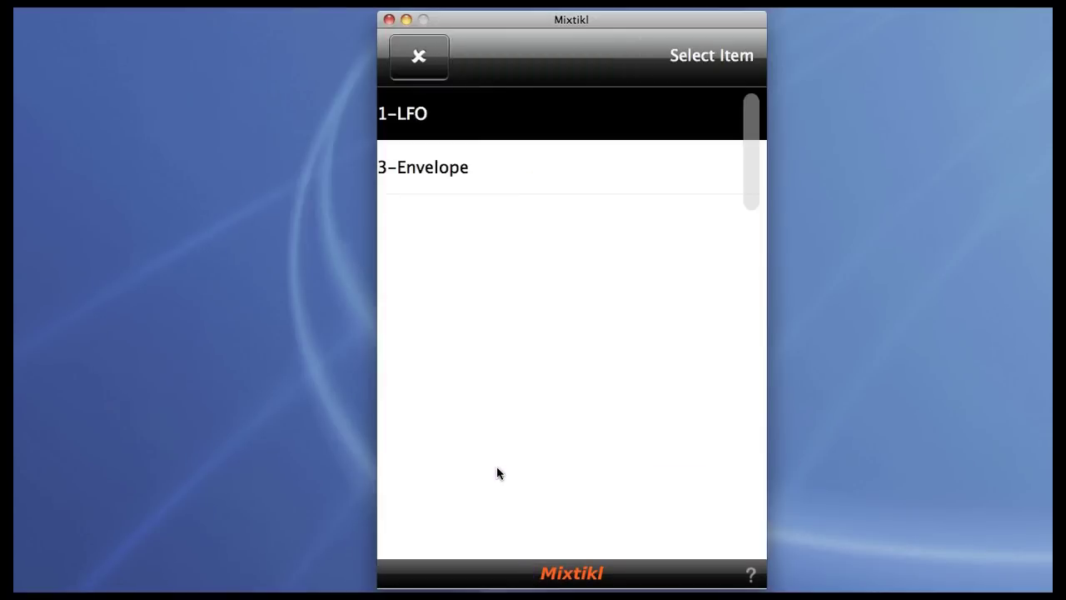
click(429, 173)
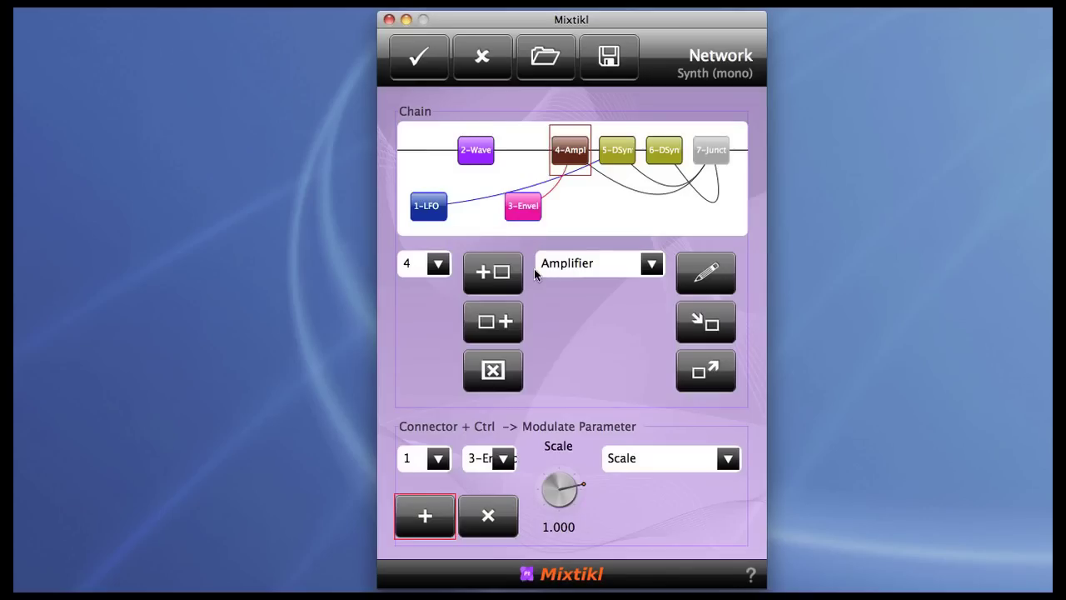
Set 3-Envelope's Attack to 3224, Sustain and post-attack level to 100%, then recheck.
double_click(523, 207)
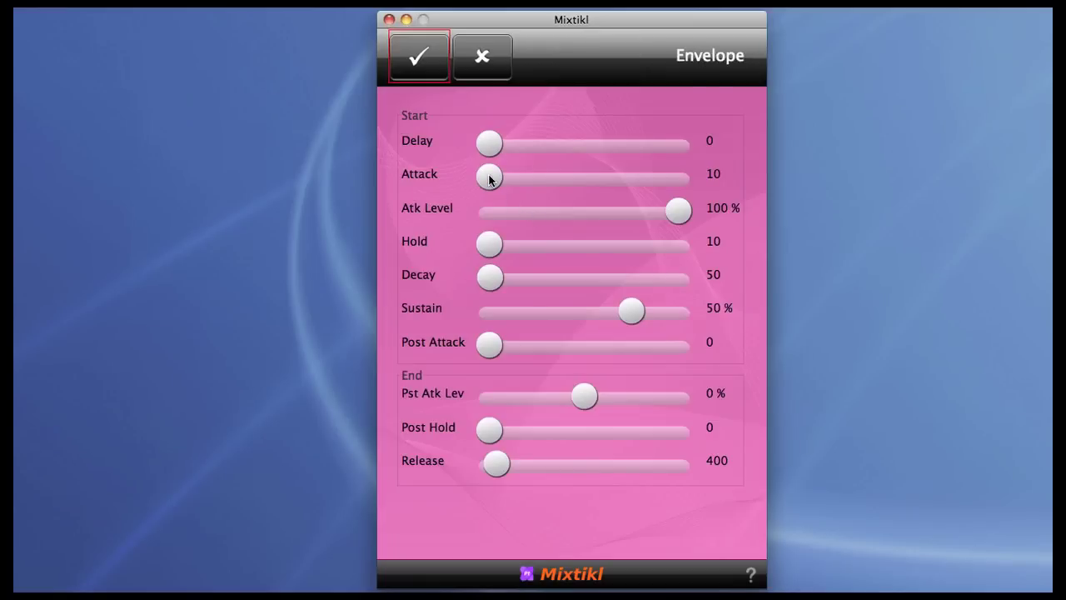
drag(490, 177, 603, 174)
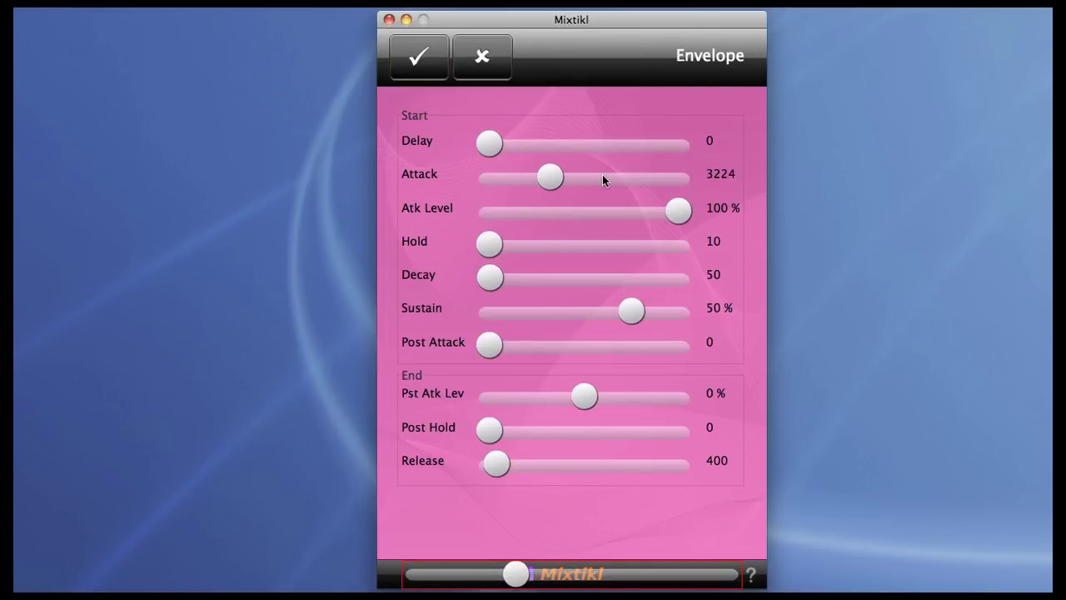
drag(630, 310, 913, 326)
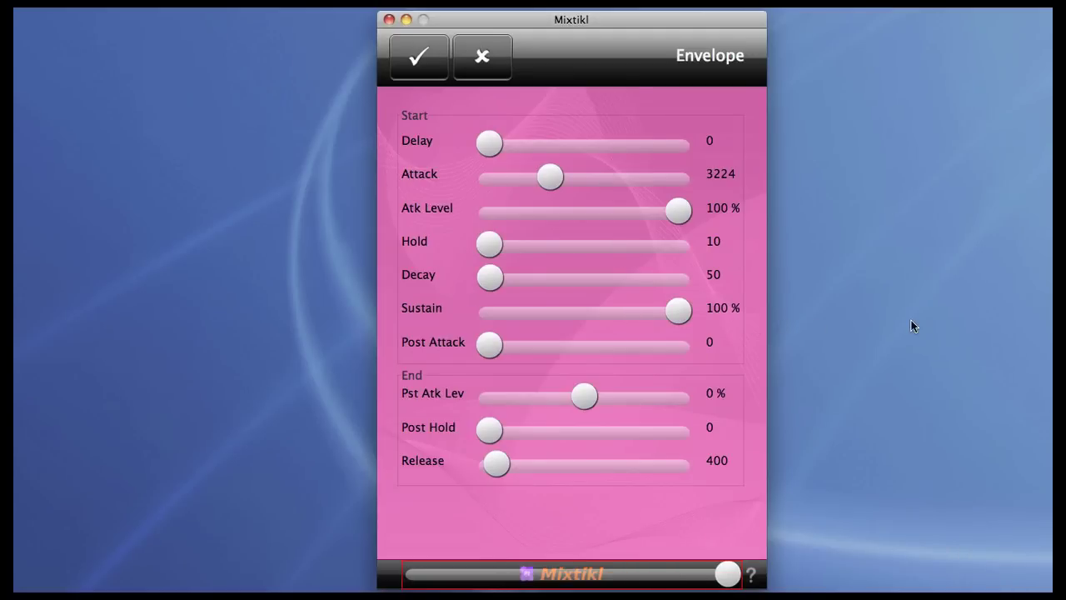
drag(589, 398, 928, 398)
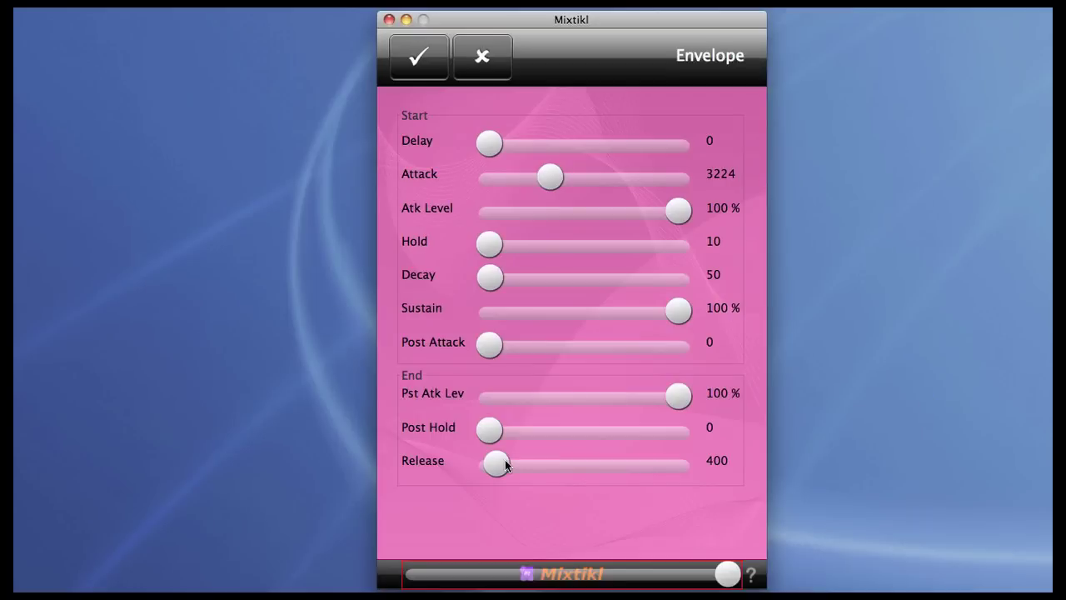
click(419, 73)
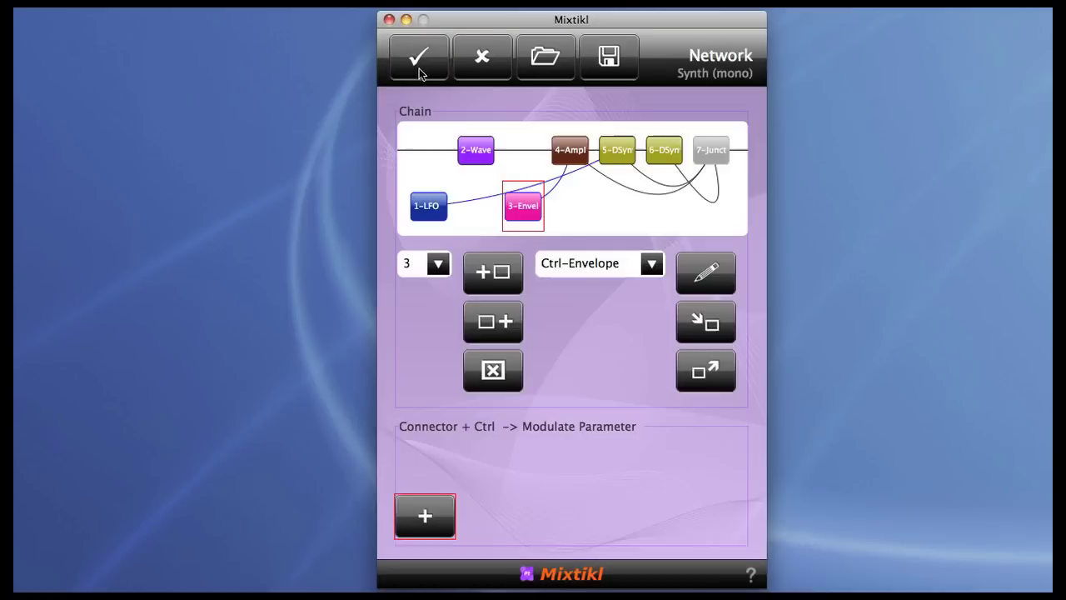
double_click(519, 205)
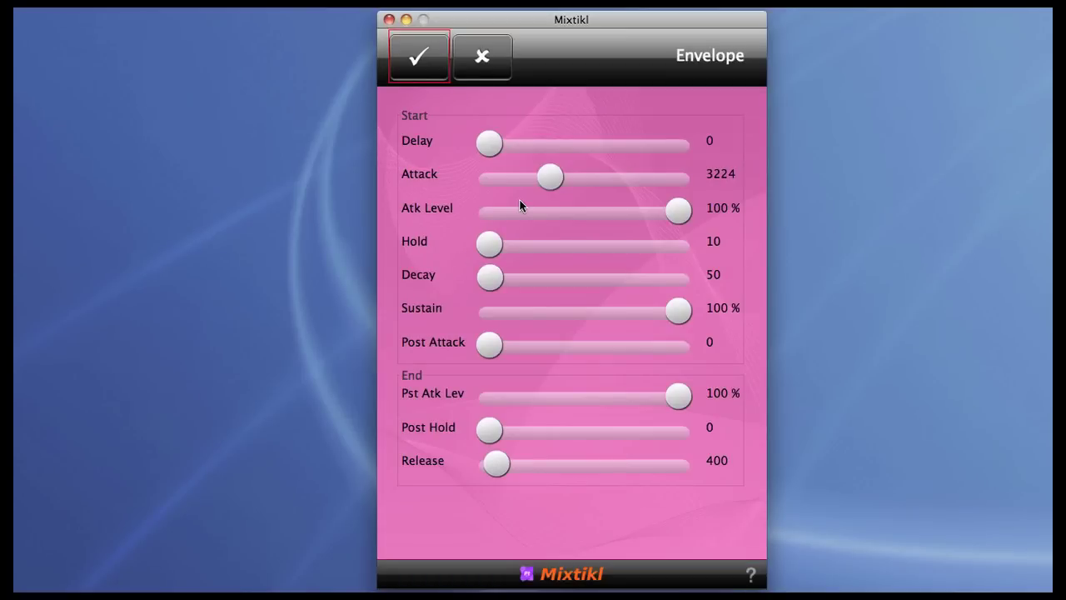
click(431, 65)
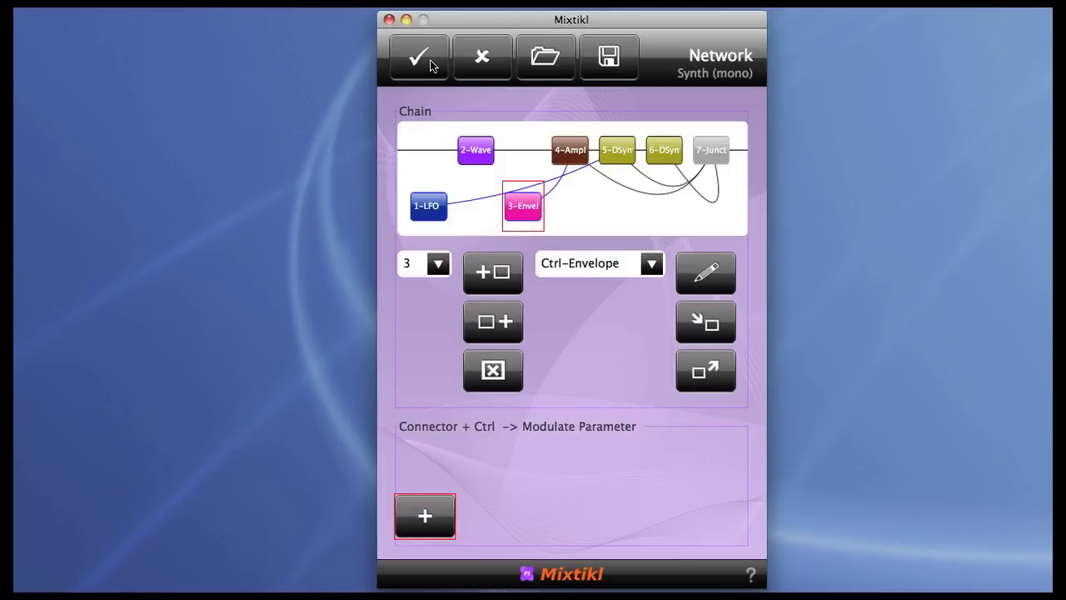
Set the 4-Amplifier's Gain to 3.35 and confirm it.
double_click(566, 151)
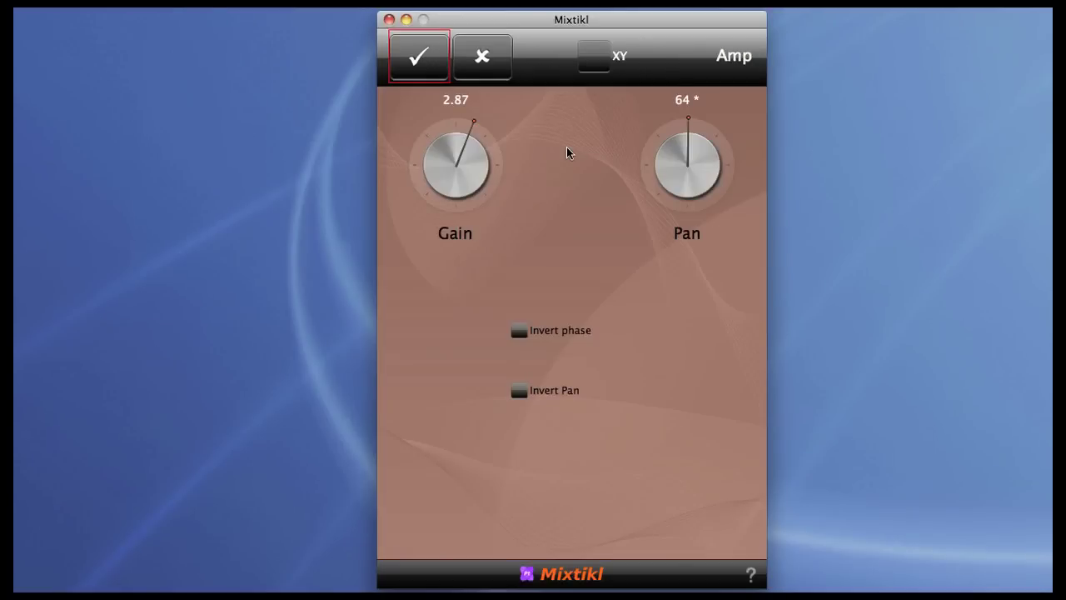
drag(493, 166, 513, 165)
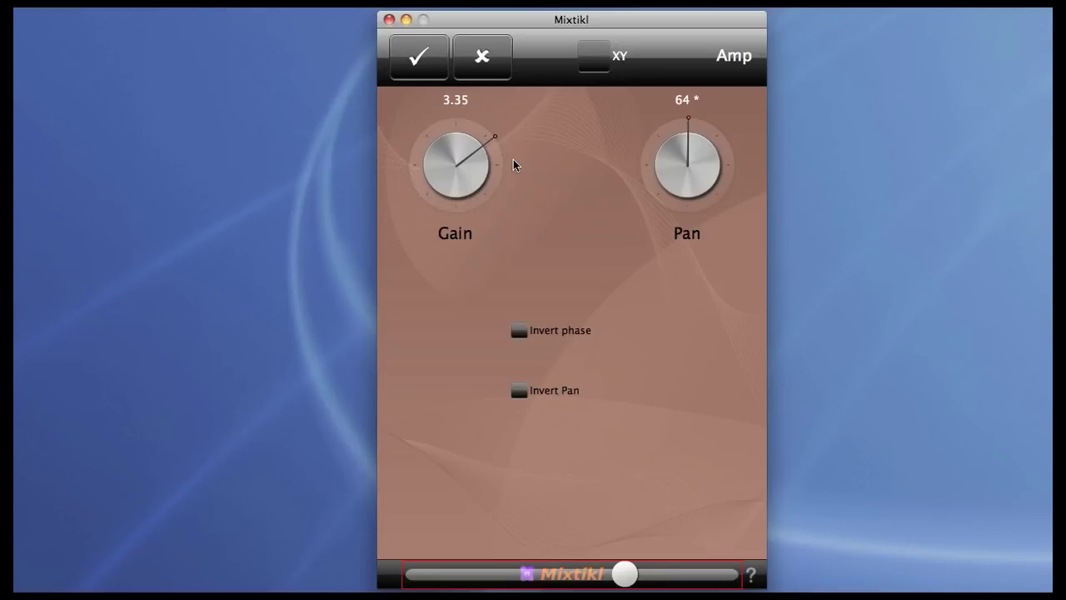
click(426, 69)
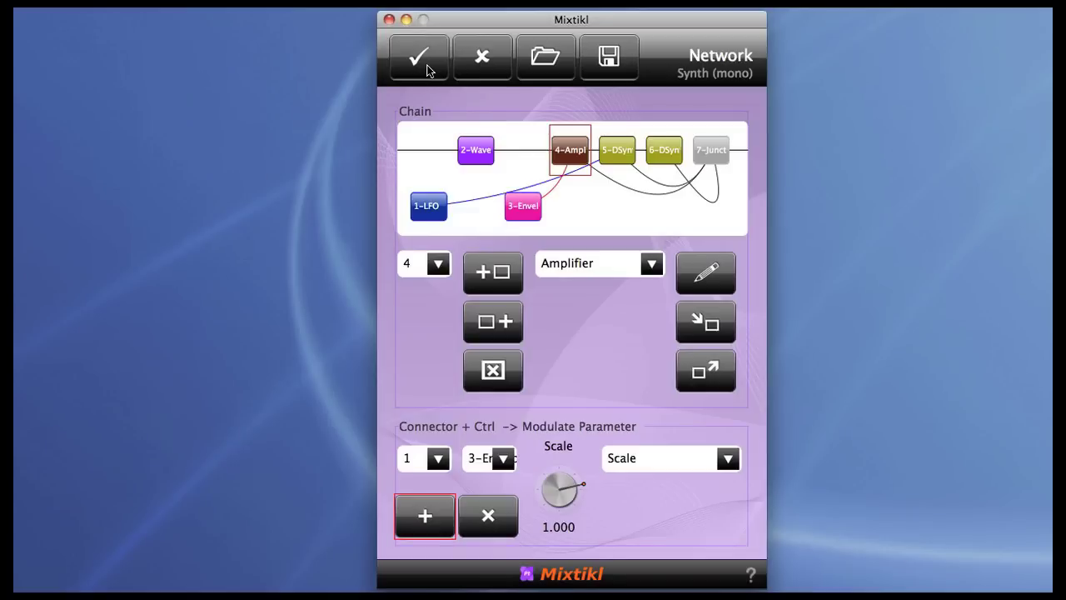
Close the Network, Synth and fixedpattern pages to return to the Tutorial IV2 grid.
click(419, 56)
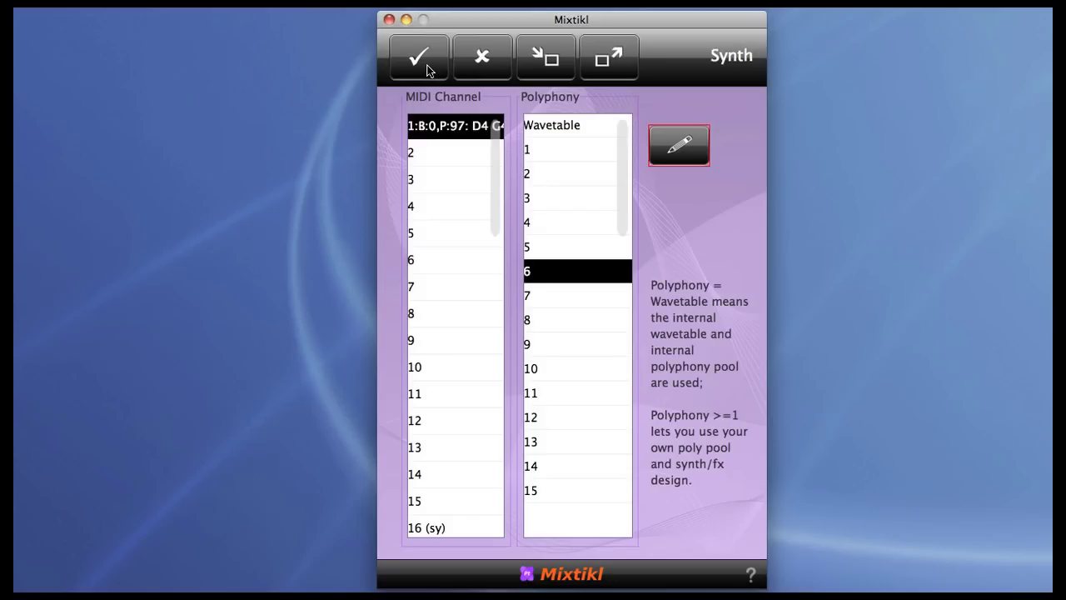
click(426, 67)
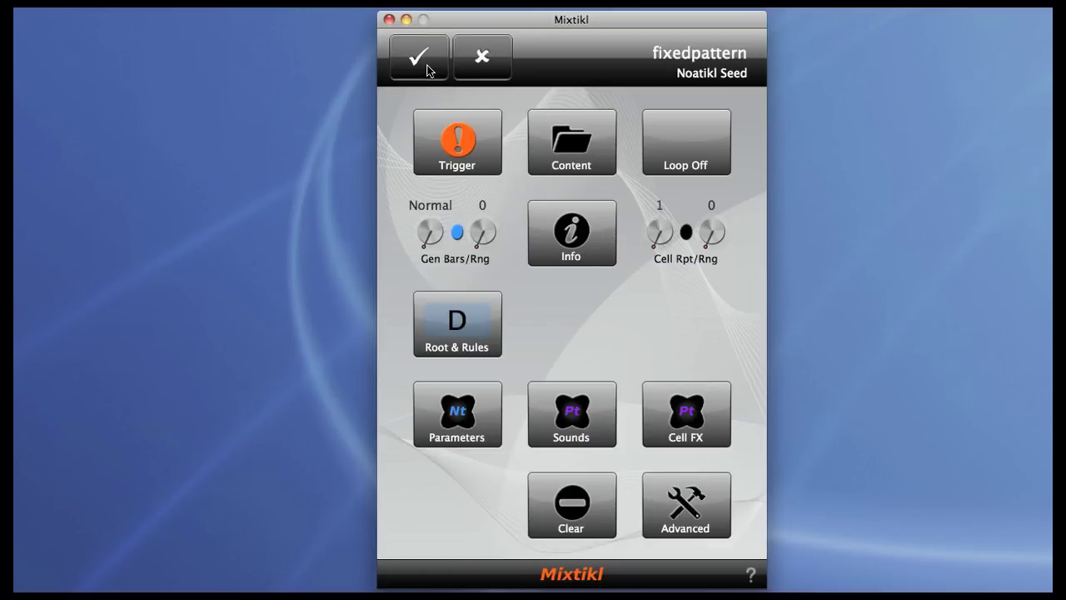
click(427, 67)
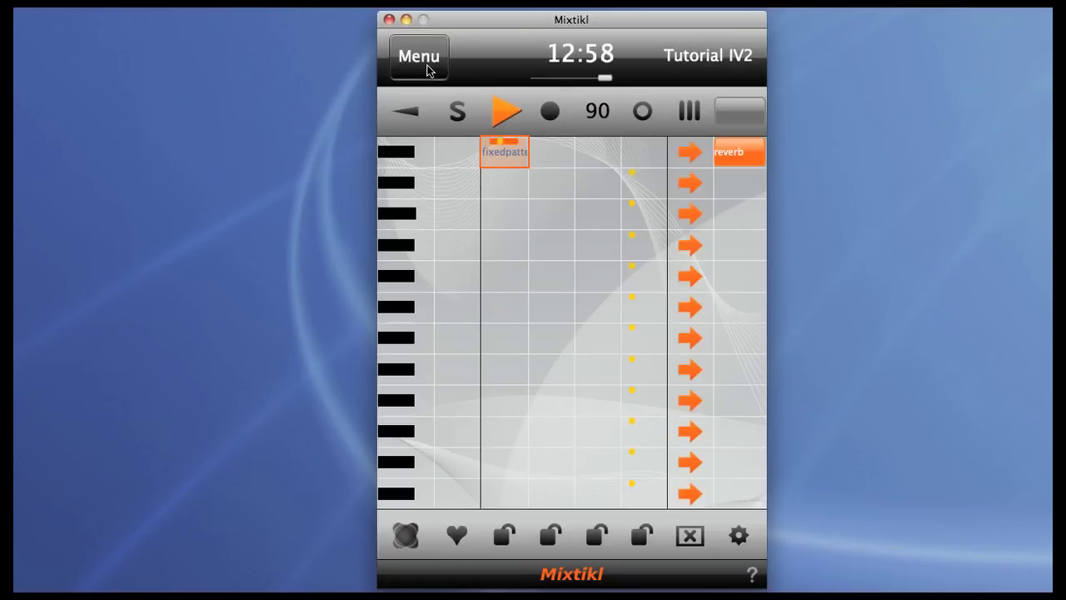